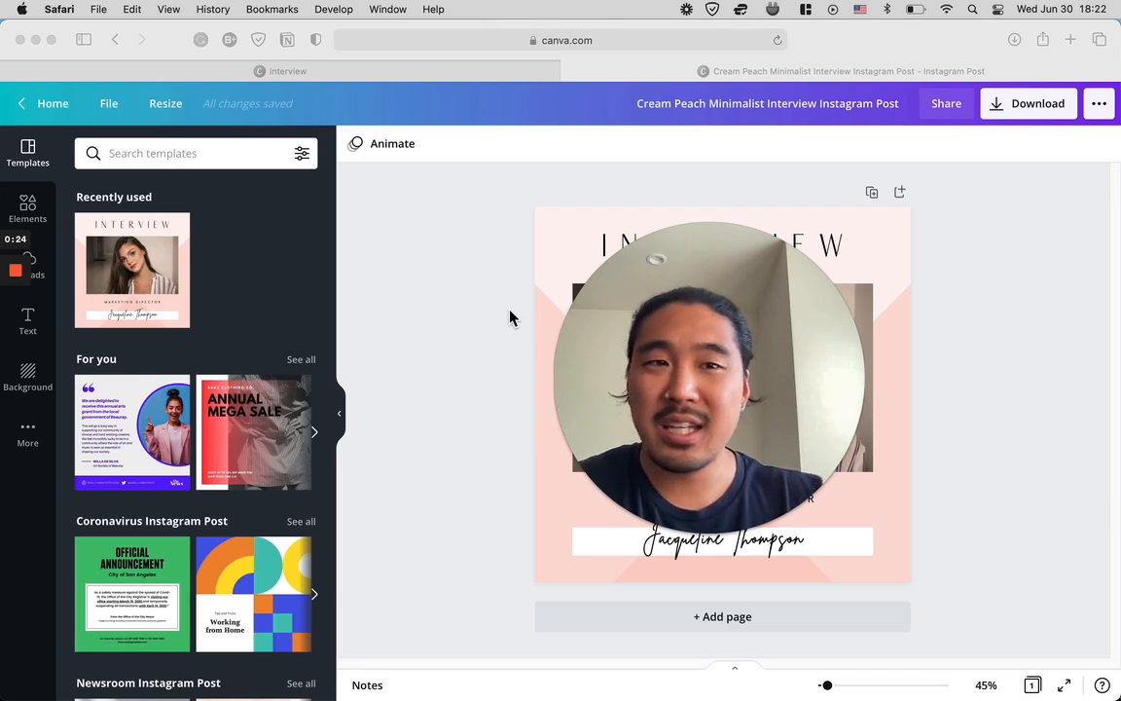
- Switch to Milk Video in Chrome, return to the uploads list and view the milk.video homepage
left_click_drag(639, 338, 230, 295)
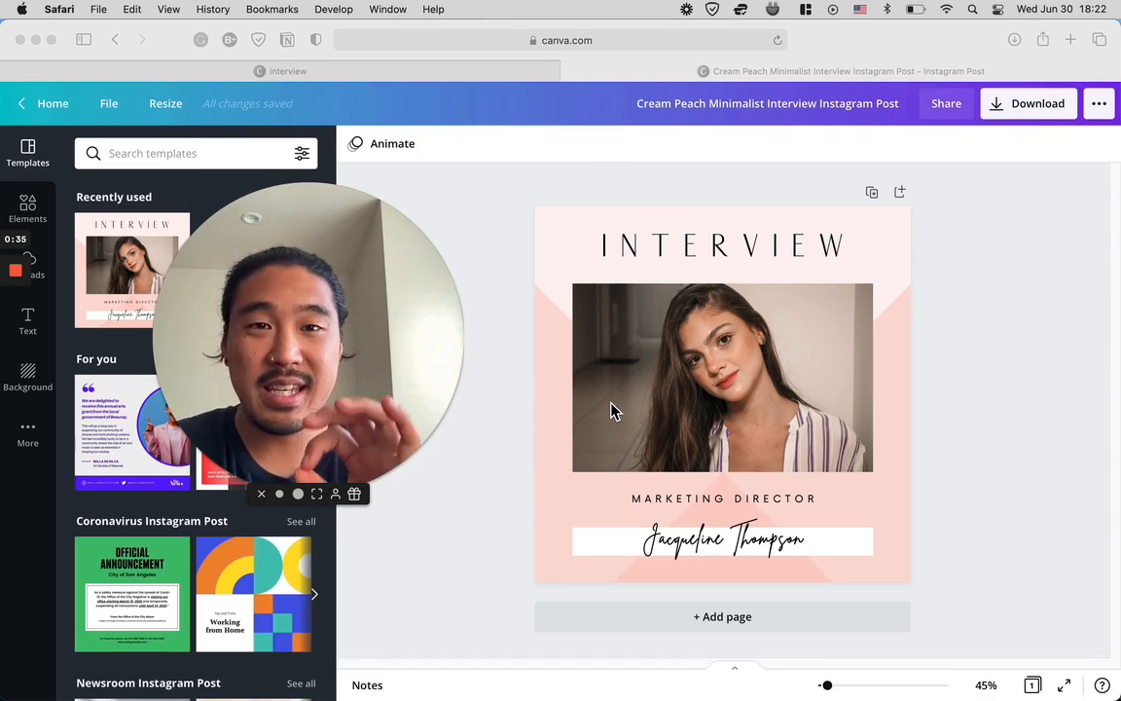
key("ctrl+Up")
left_click(381, 253)
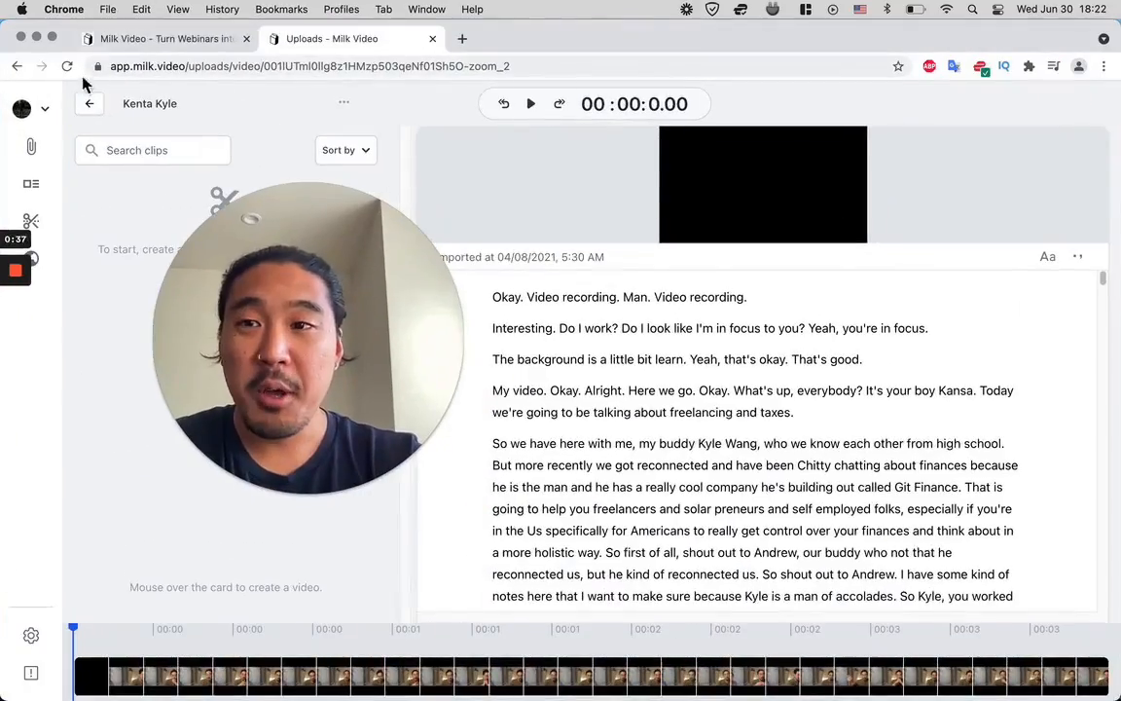
left_click(93, 105)
left_click(146, 39)
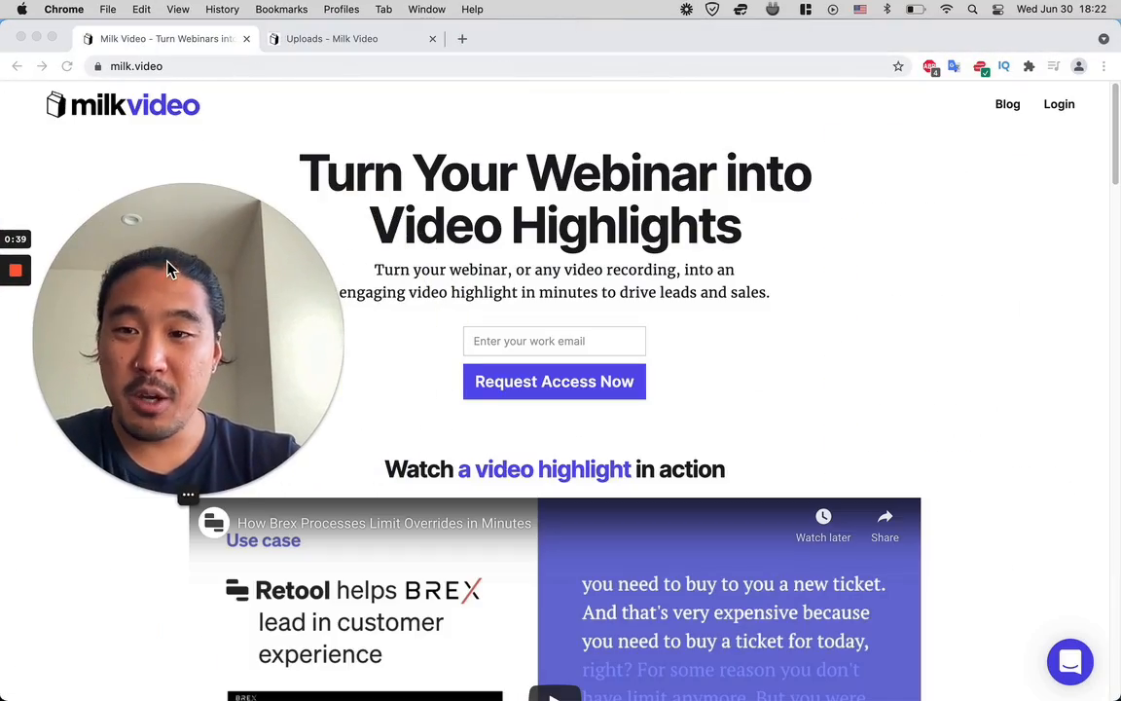
left_click(160, 494)
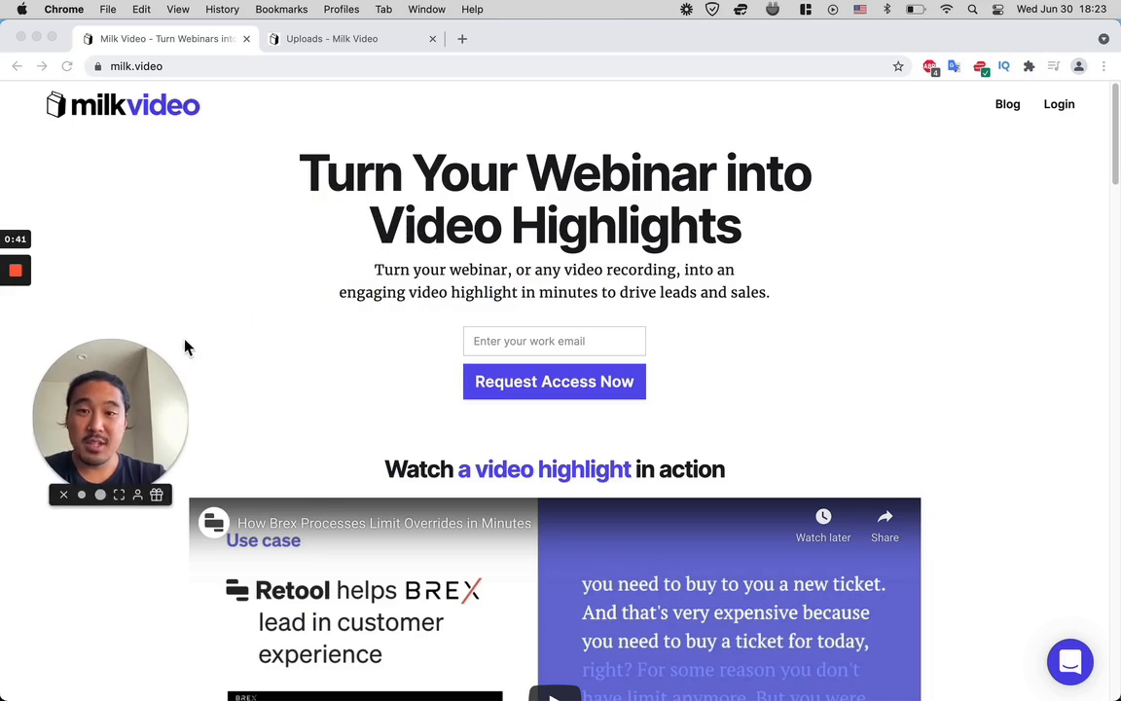
left_click_drag(184, 342, 191, 328)
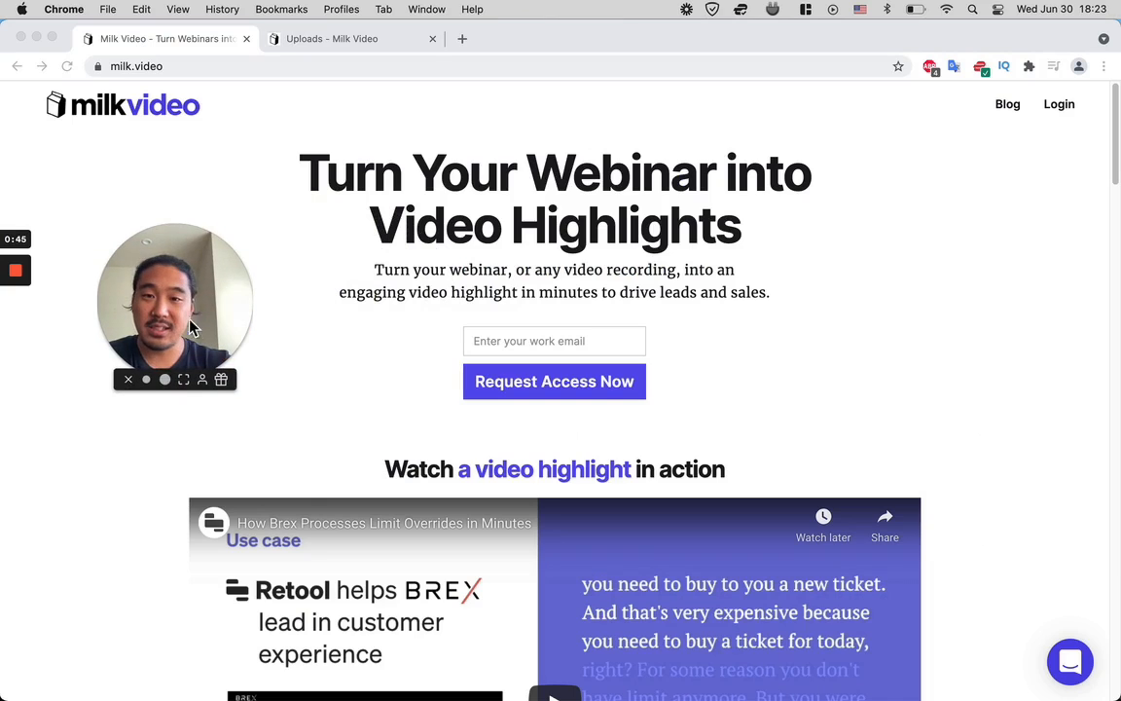
- Return to the Milk Video uploads and open the video recording created on 4/08/2021
left_click(355, 43)
left_click_drag(231, 309, 178, 372)
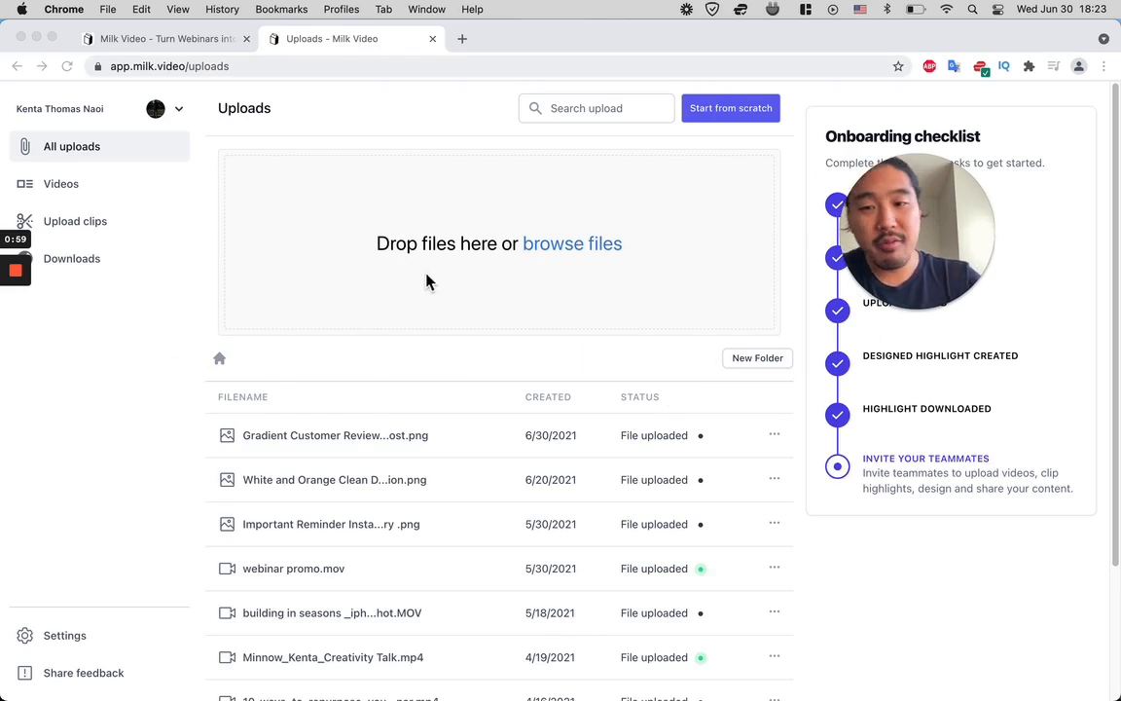
scroll(356, 518, "down", 3)
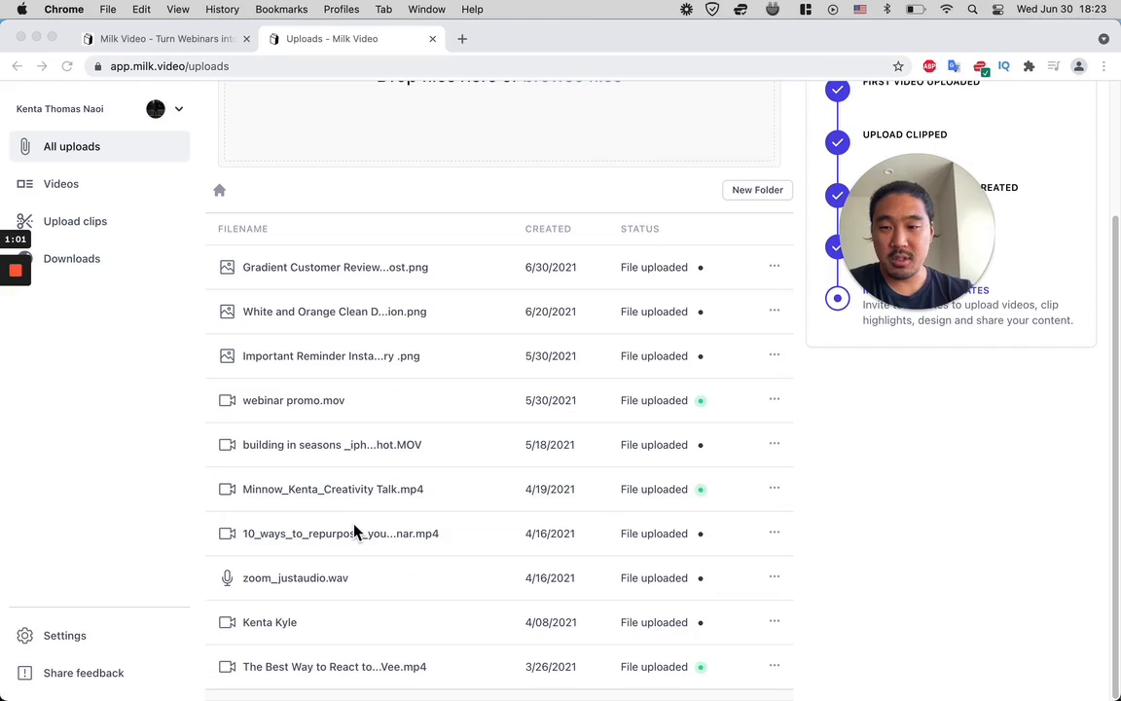
left_click(274, 628)
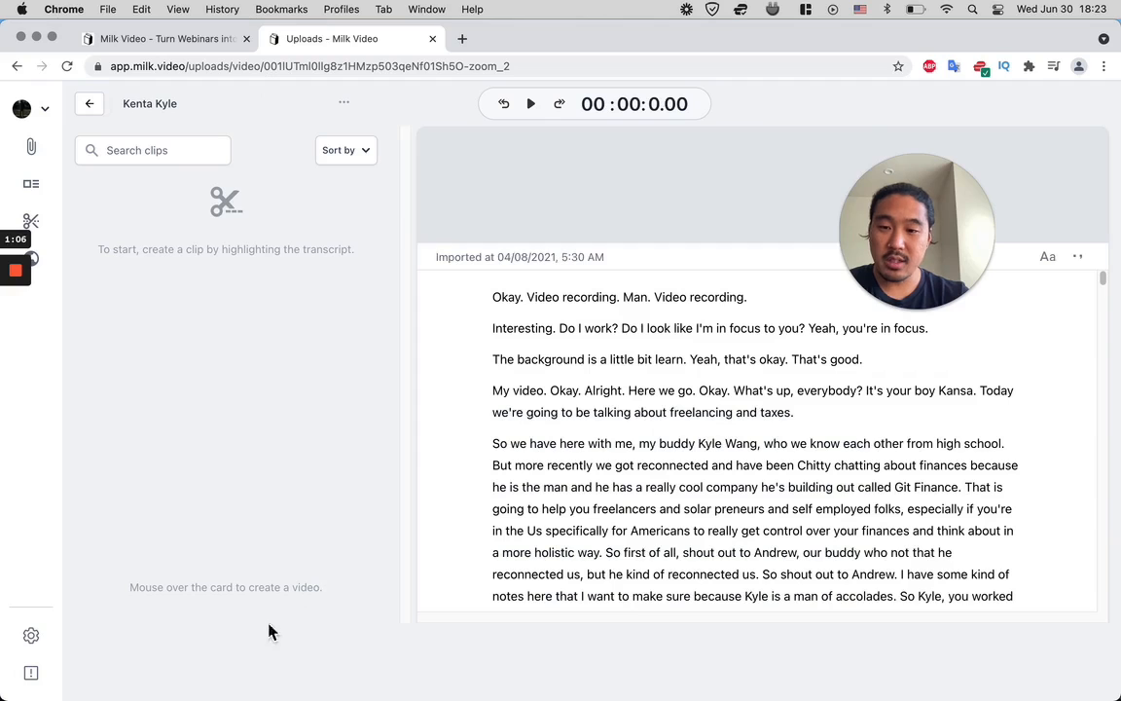
left_click_drag(930, 235, 251, 251)
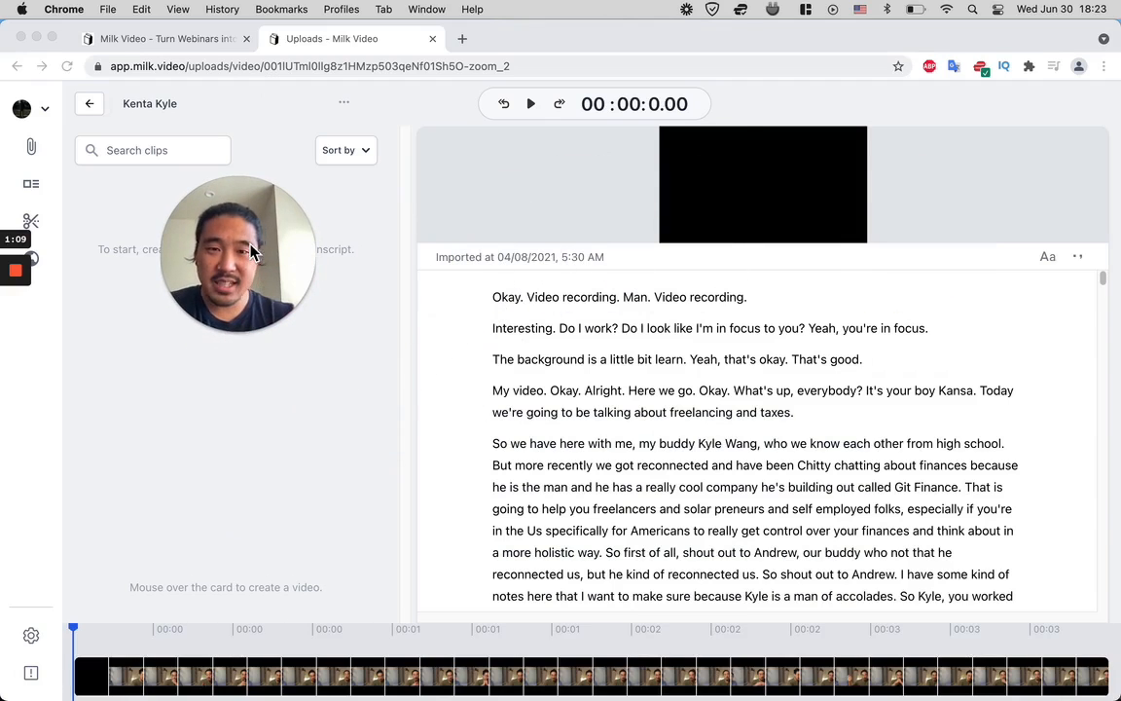
- Jump the recording's playback to the word "little" in the transcript line about the background
left_click(574, 335)
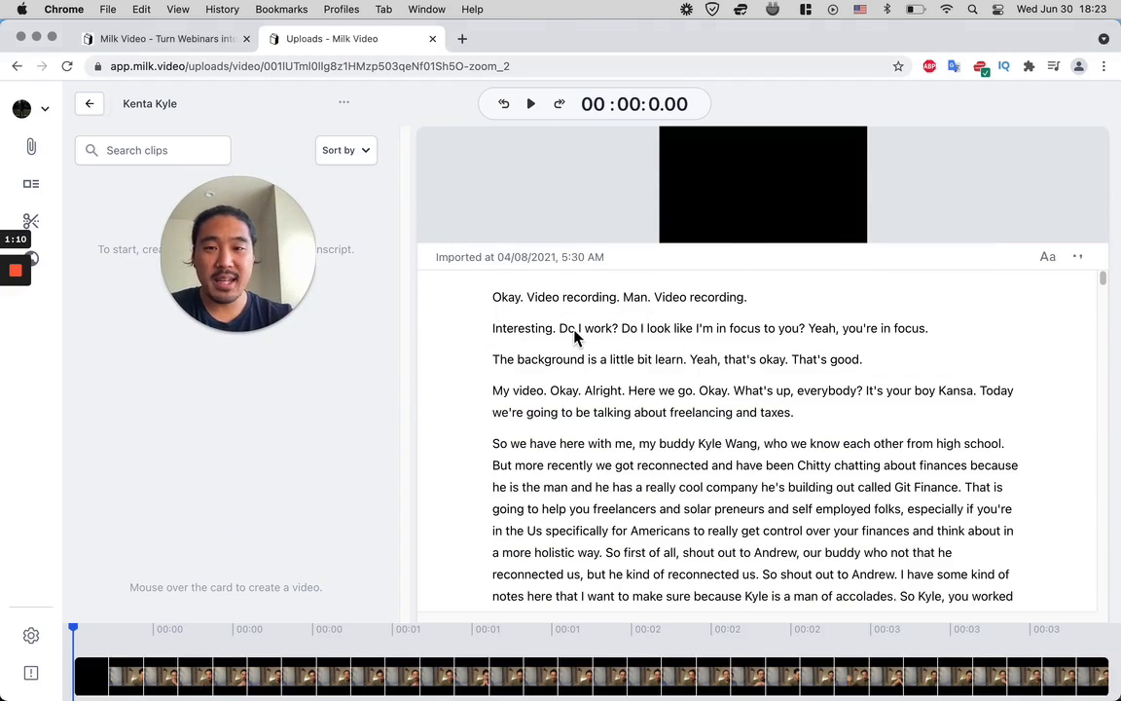
left_click(752, 390)
left_click(625, 361)
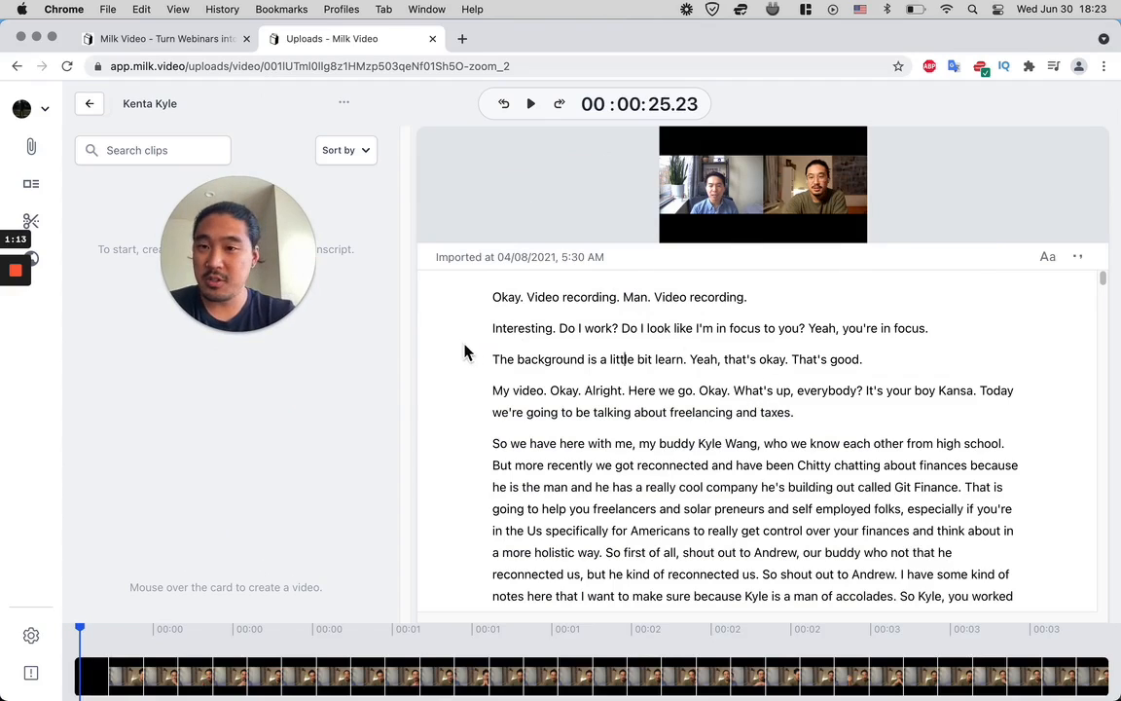
left_click_drag(295, 268, 349, 282)
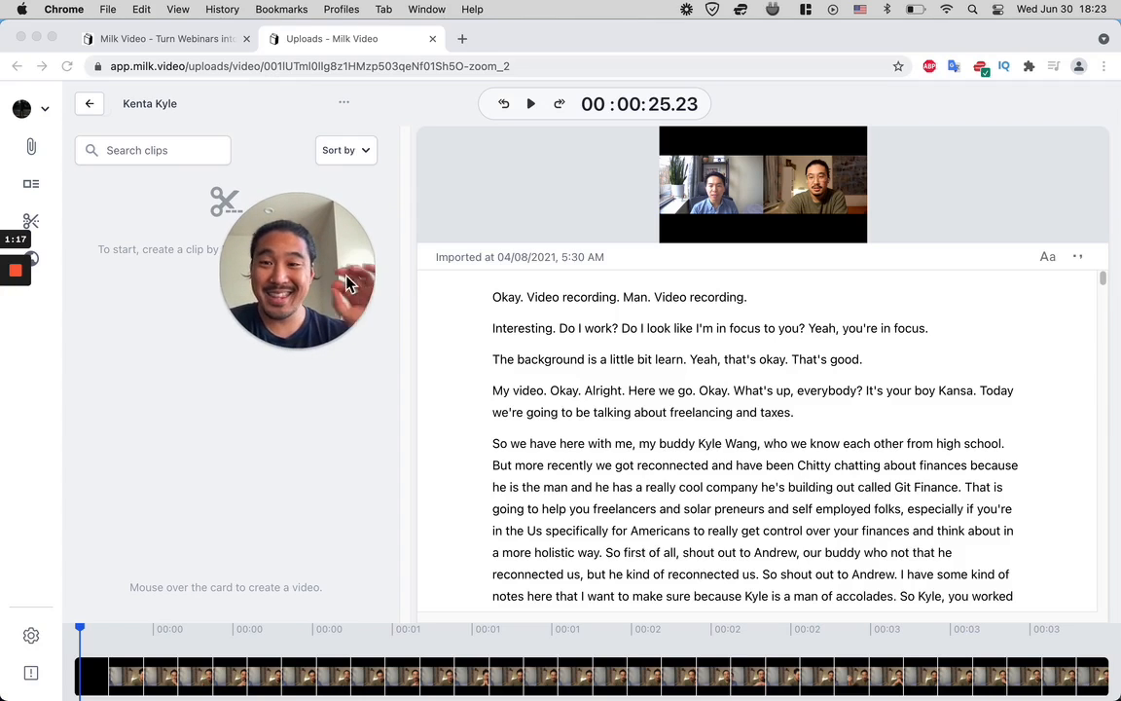
- Switch to the Cream Peach Minimalist Interview Instagram Post design in Canva in Safari
key("ctrl+Up")
left_click(400, 233)
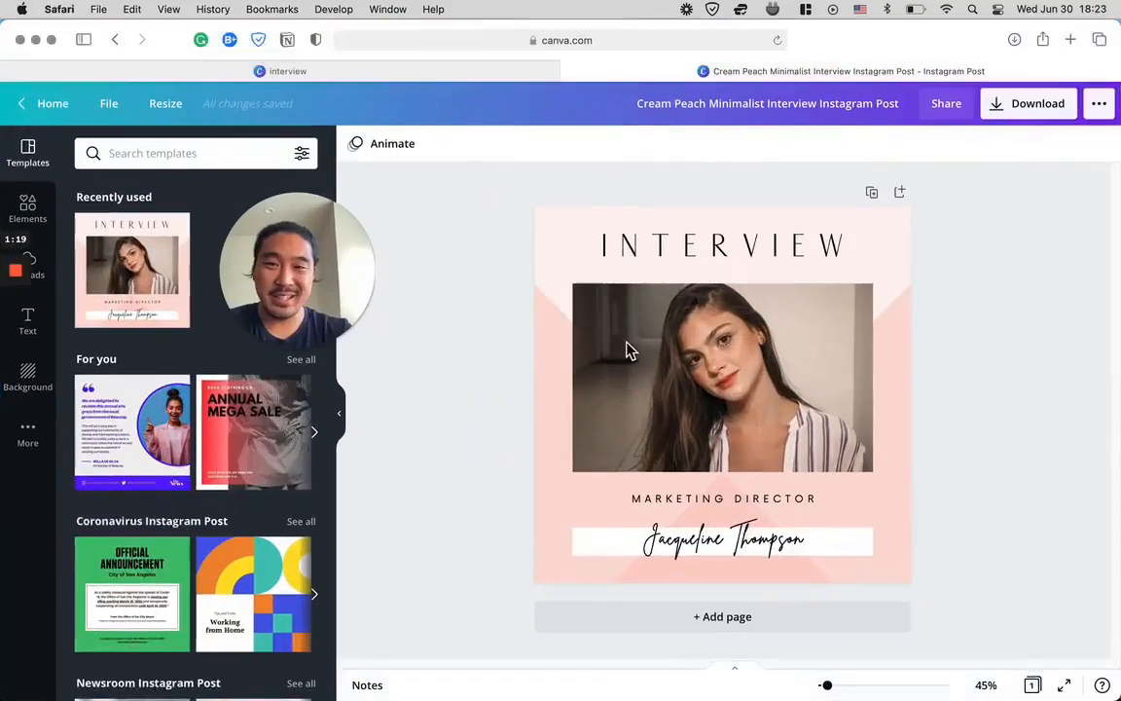
key("ctrl+Up")
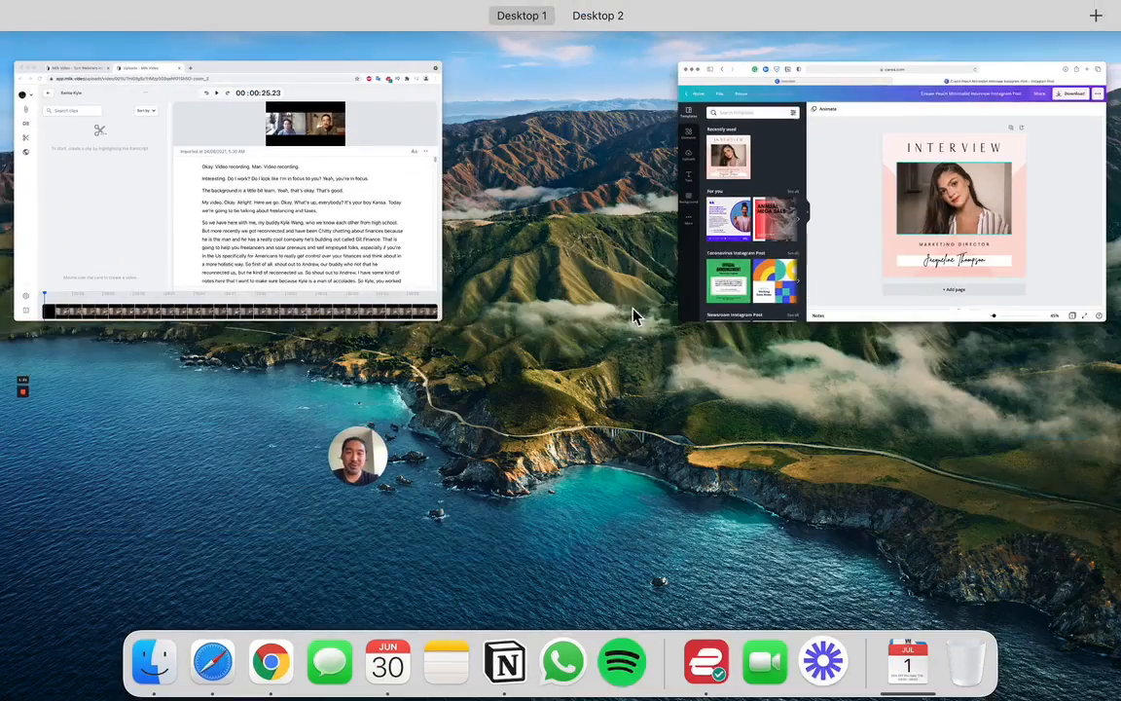
left_click(326, 256)
key("ctrl+Up")
left_click(310, 204)
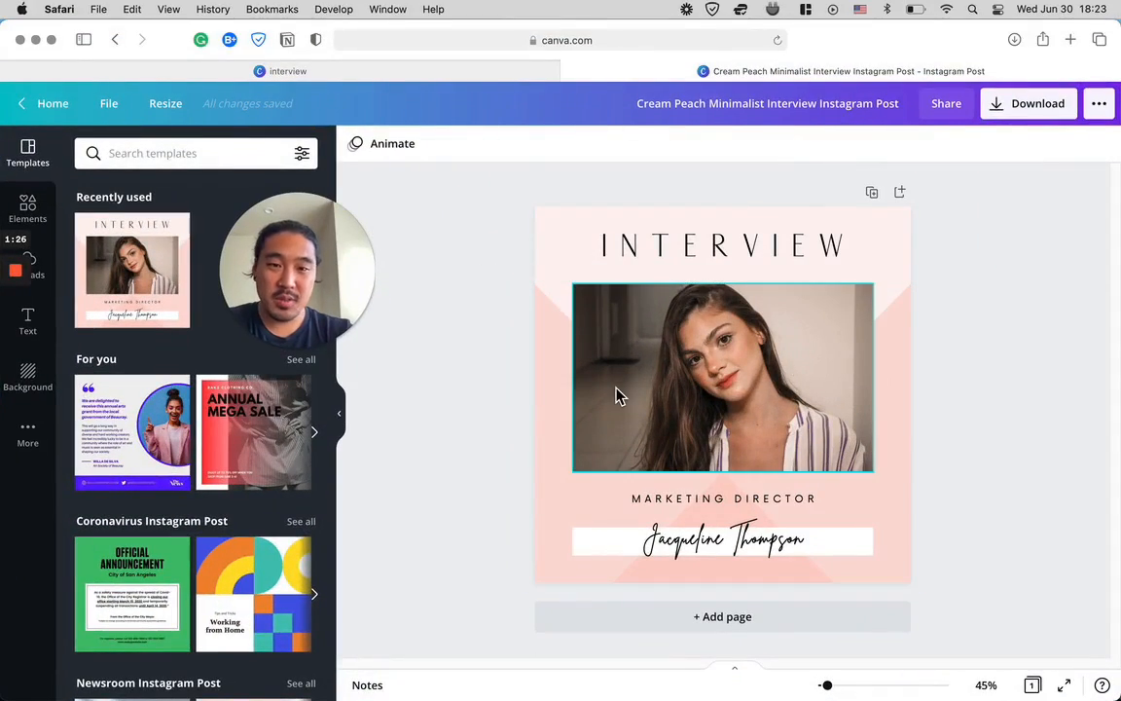
- Delete the portrait photo and its empty frame from the interview post
left_click(651, 334)
left_click_drag(312, 295, 450, 276)
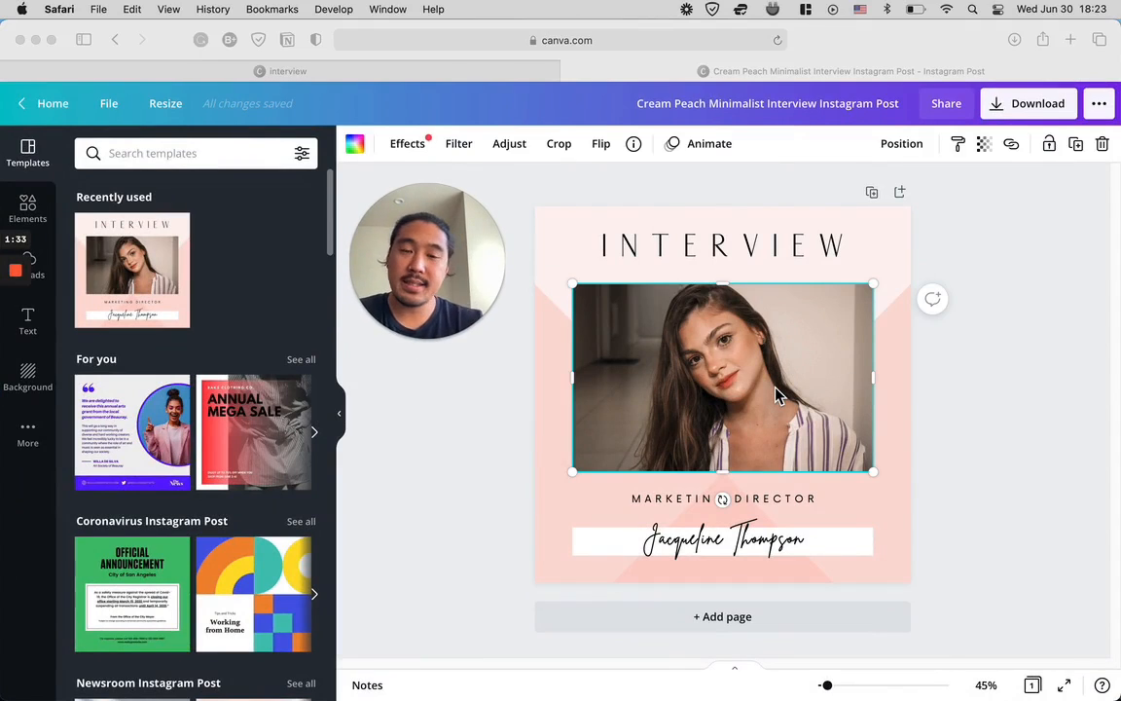
left_click(839, 337)
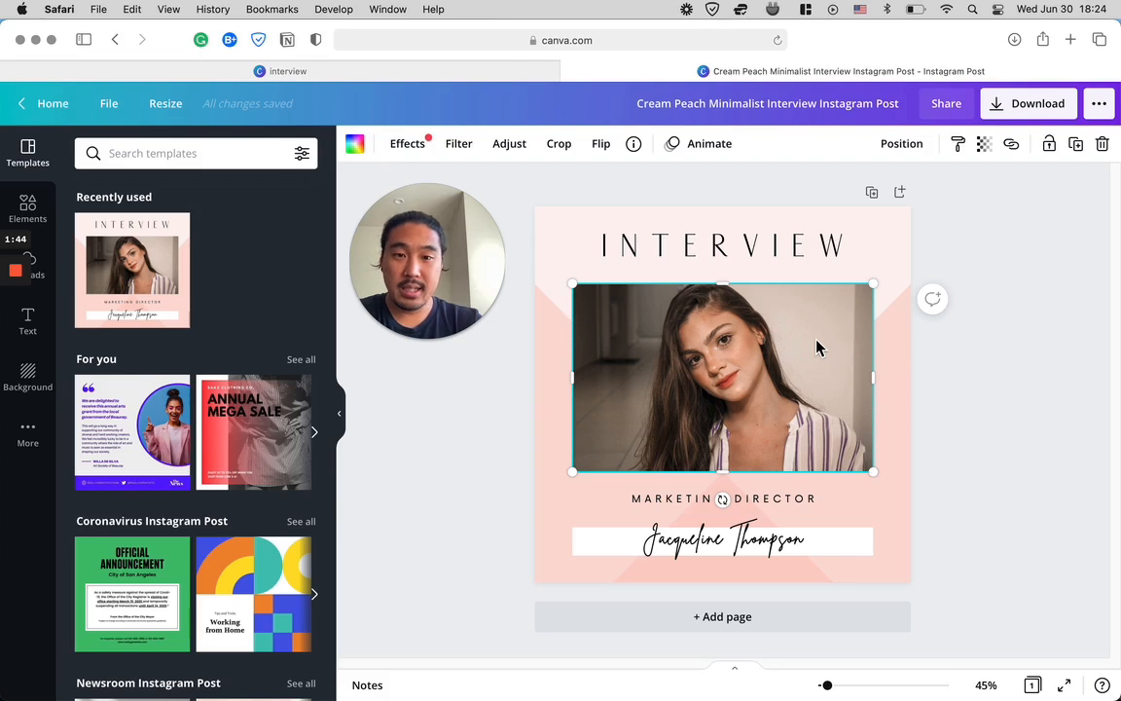
key("BackSpace")
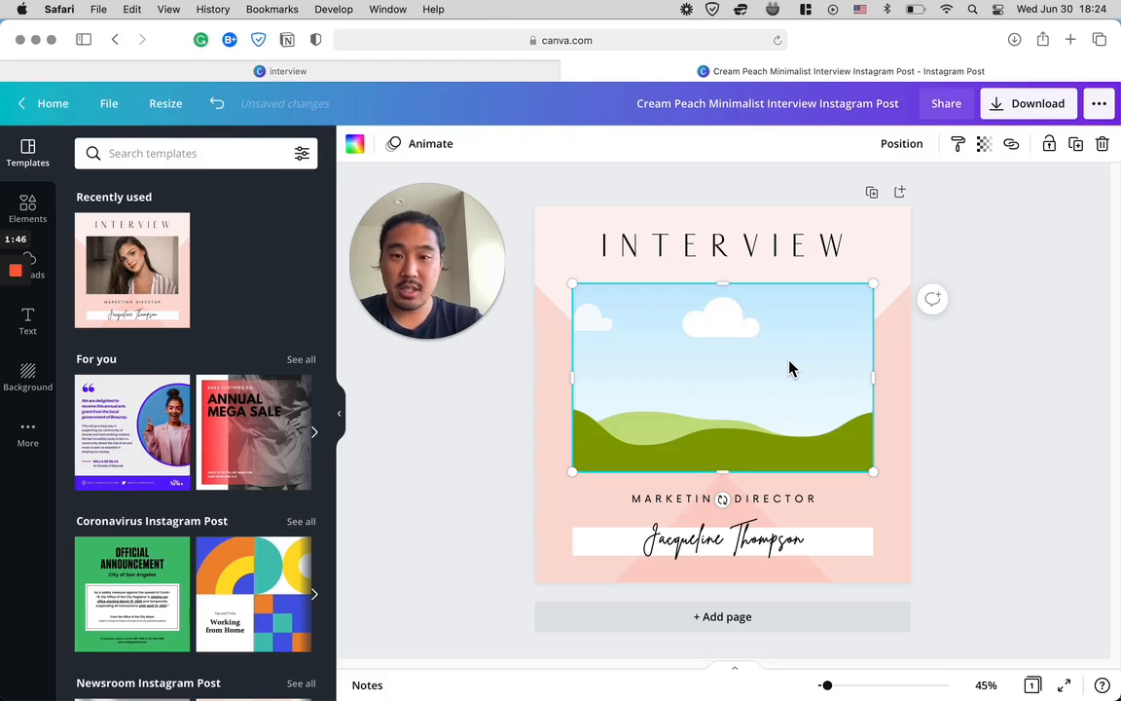
key("BackSpace")
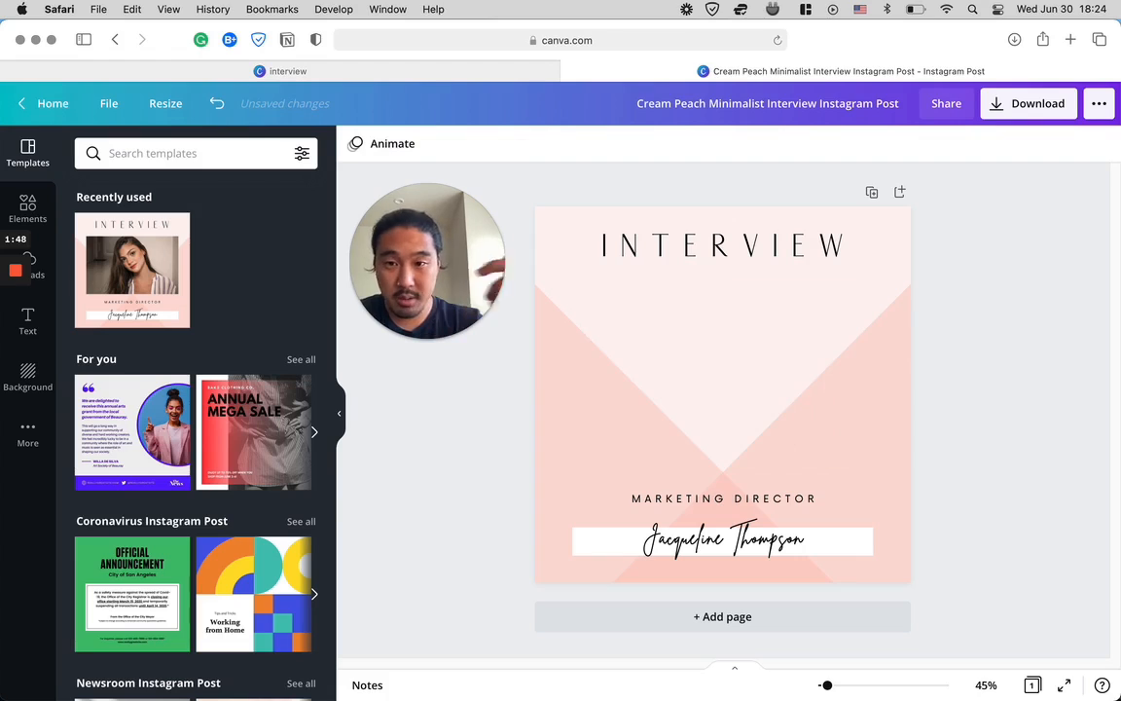
- Delete the "MARKETING DIRECTOR" text and the handwritten name below it from the design
left_click(736, 500)
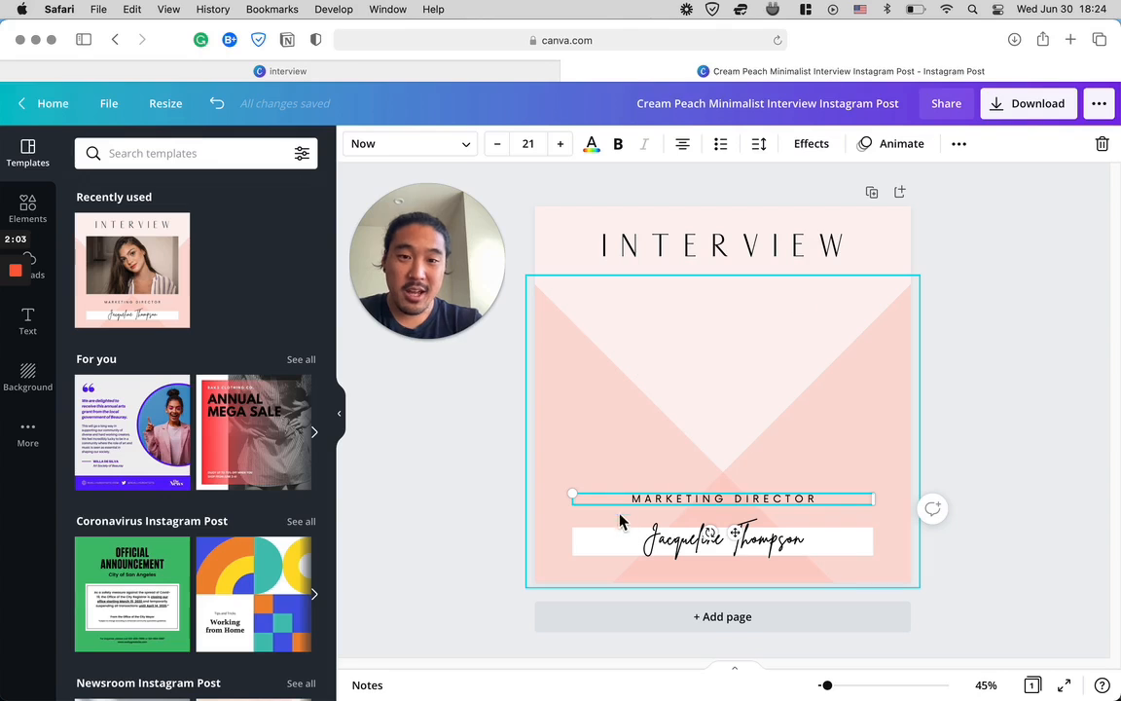
key("BackSpace")
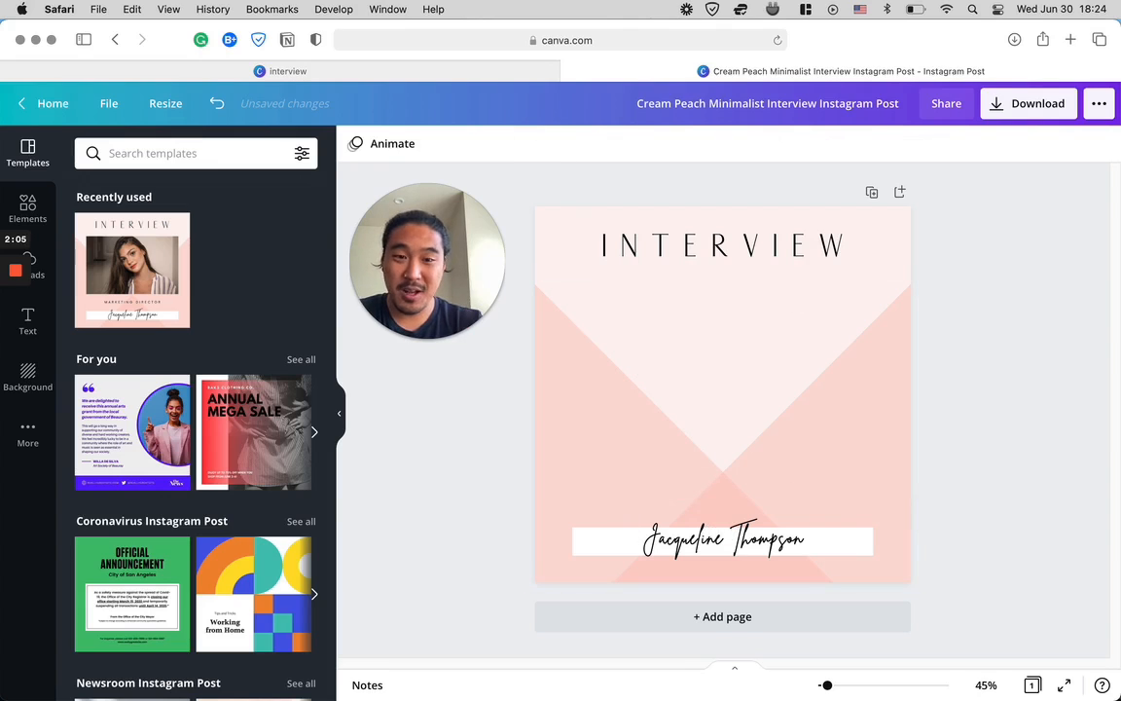
left_click(710, 545)
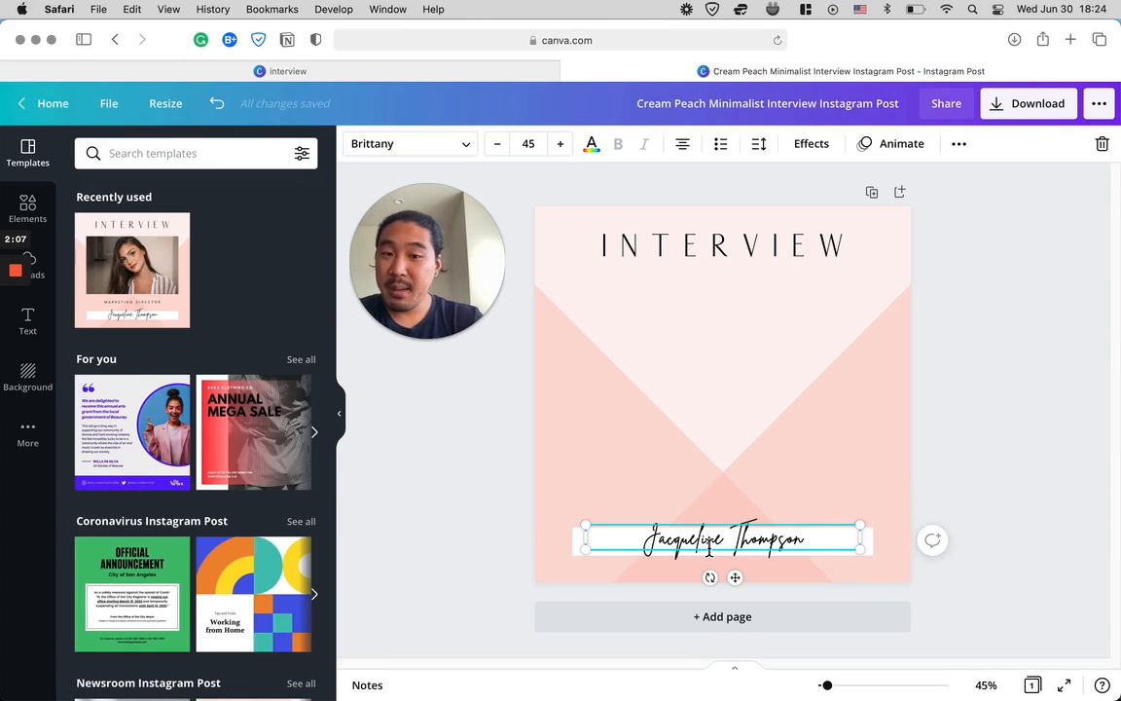
key("BackSpace")
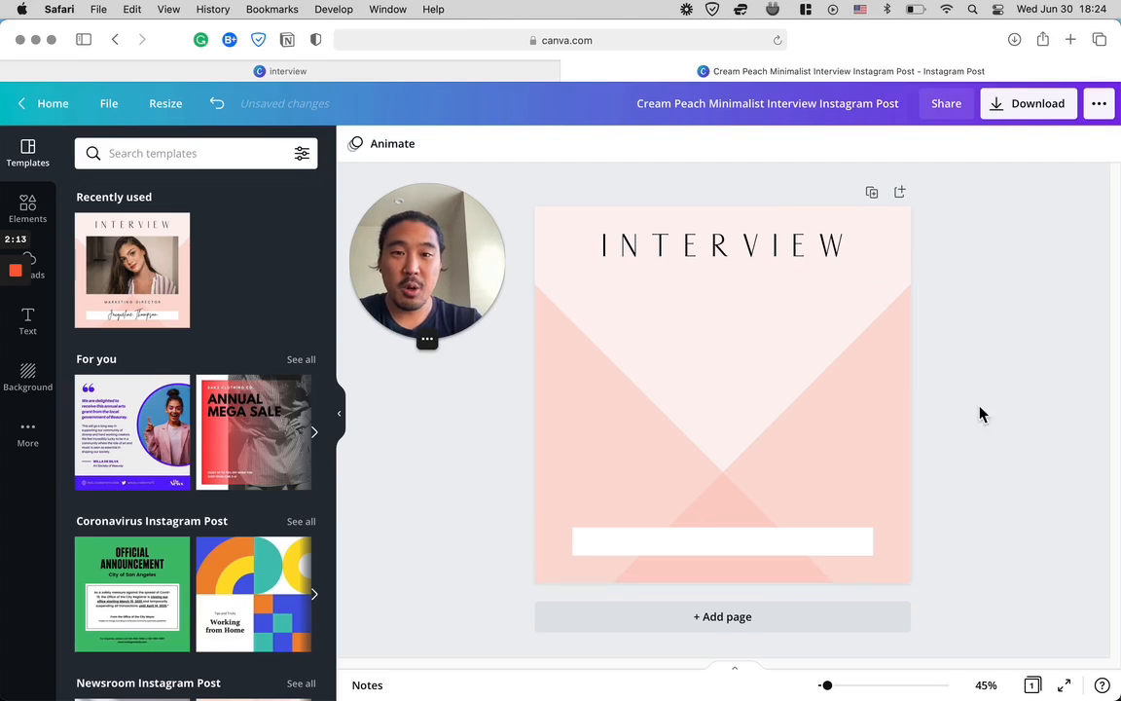
- Download the stripped-down design as a PNG and dismiss the download message
left_click(1037, 117)
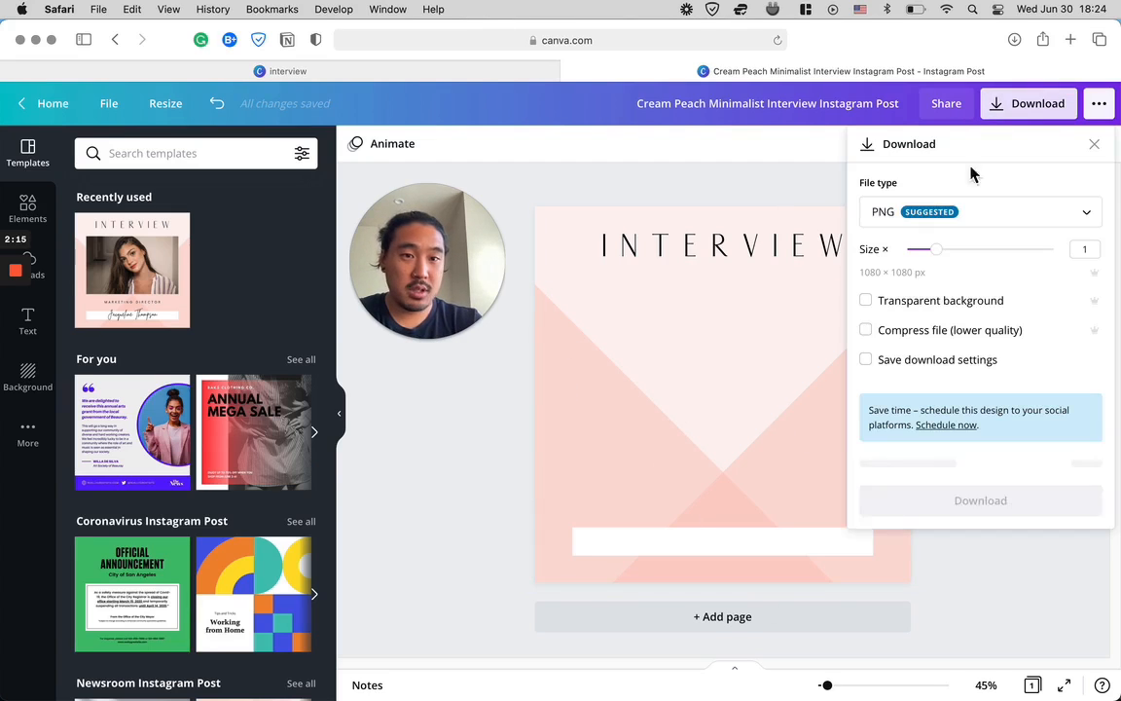
left_click(972, 465)
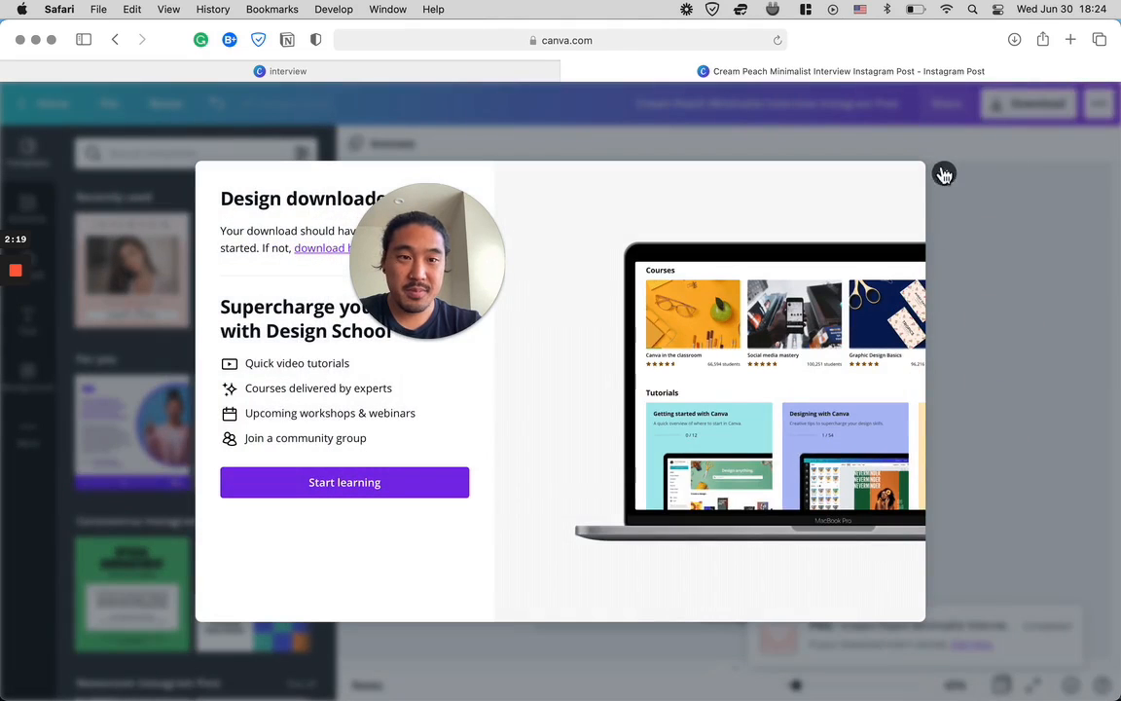
left_click(942, 173)
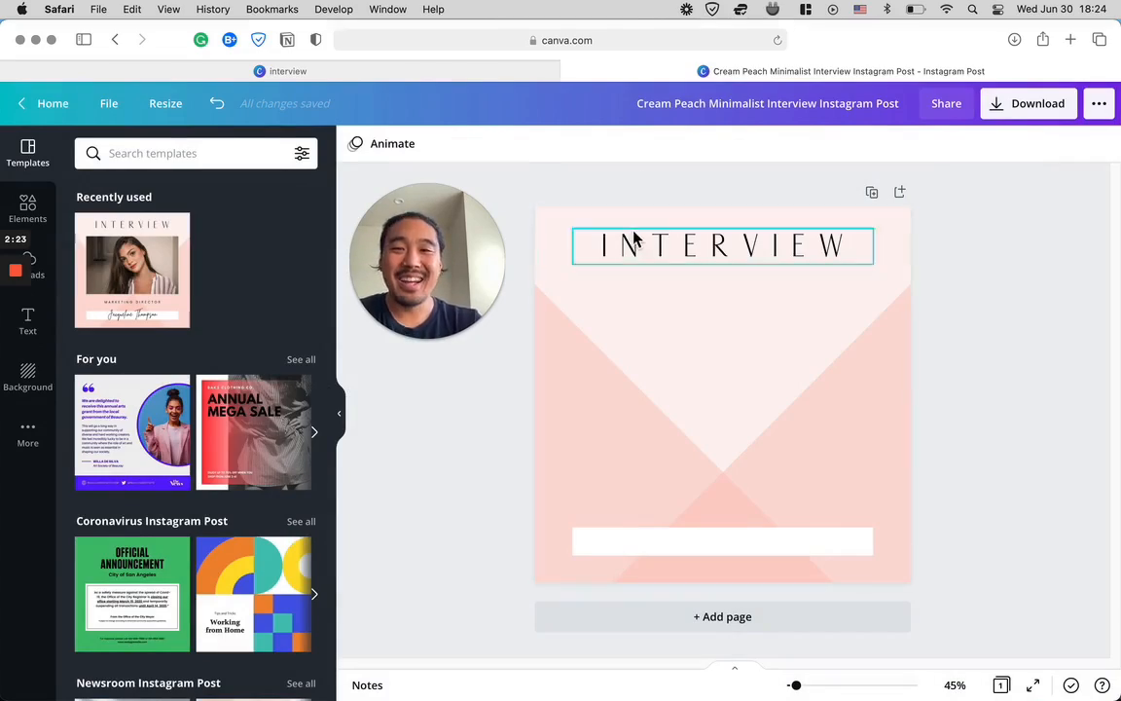
- Switch back to the recording's transcript in Milk Video in Chrome
key("ctrl+Up")
left_click(340, 212)
left_click_drag(495, 227, 268, 240)
left_click(93, 105)
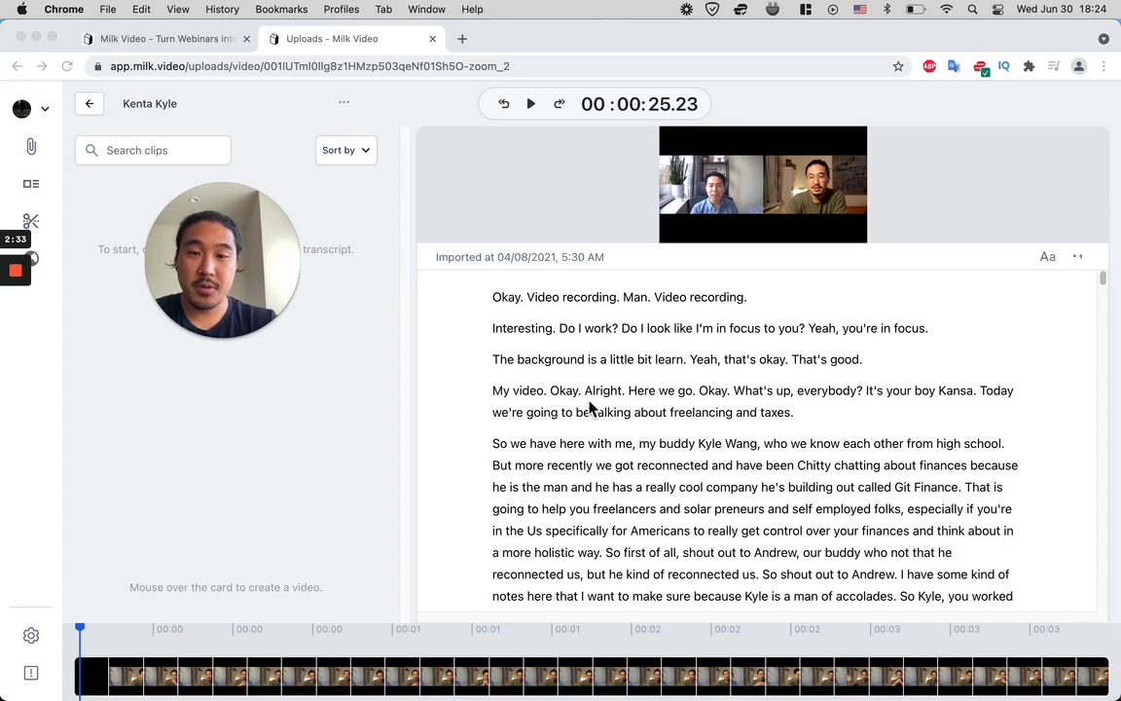
- Browse the transcript for a passage to clip, trying out selections around the home office deduction discussion
scroll(589, 409, "down", 10)
scroll(581, 403, "up", 1)
scroll(558, 365, "up", 2)
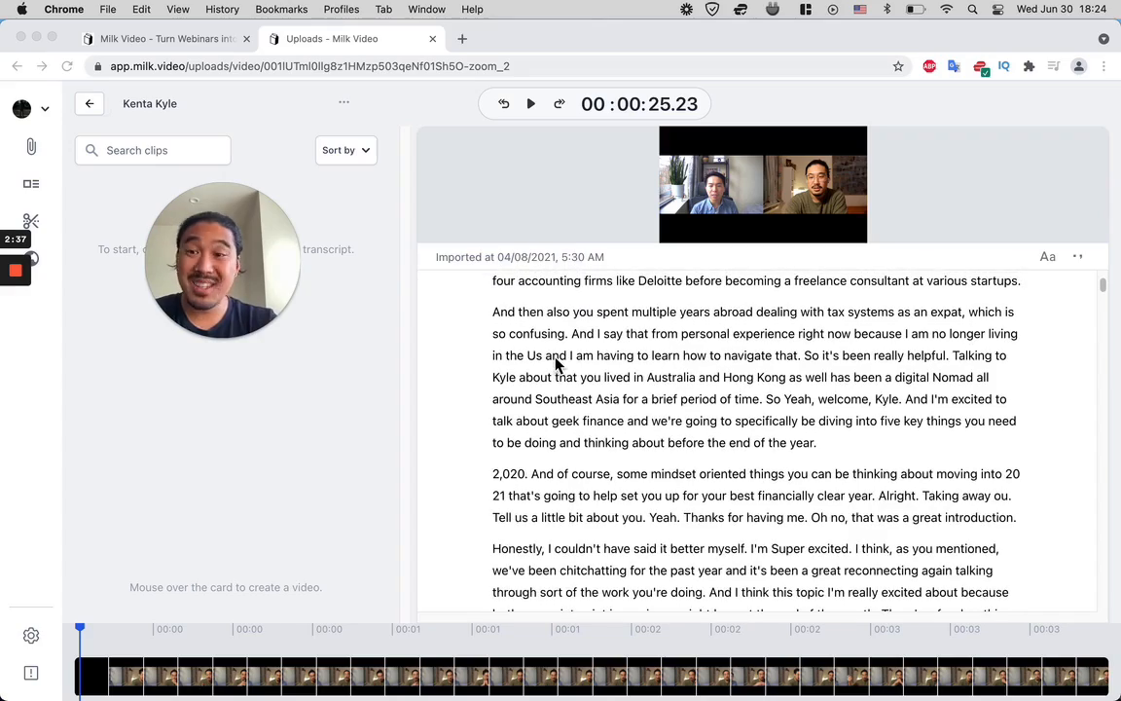
scroll(557, 363, "down", 5)
scroll(558, 364, "down", 15)
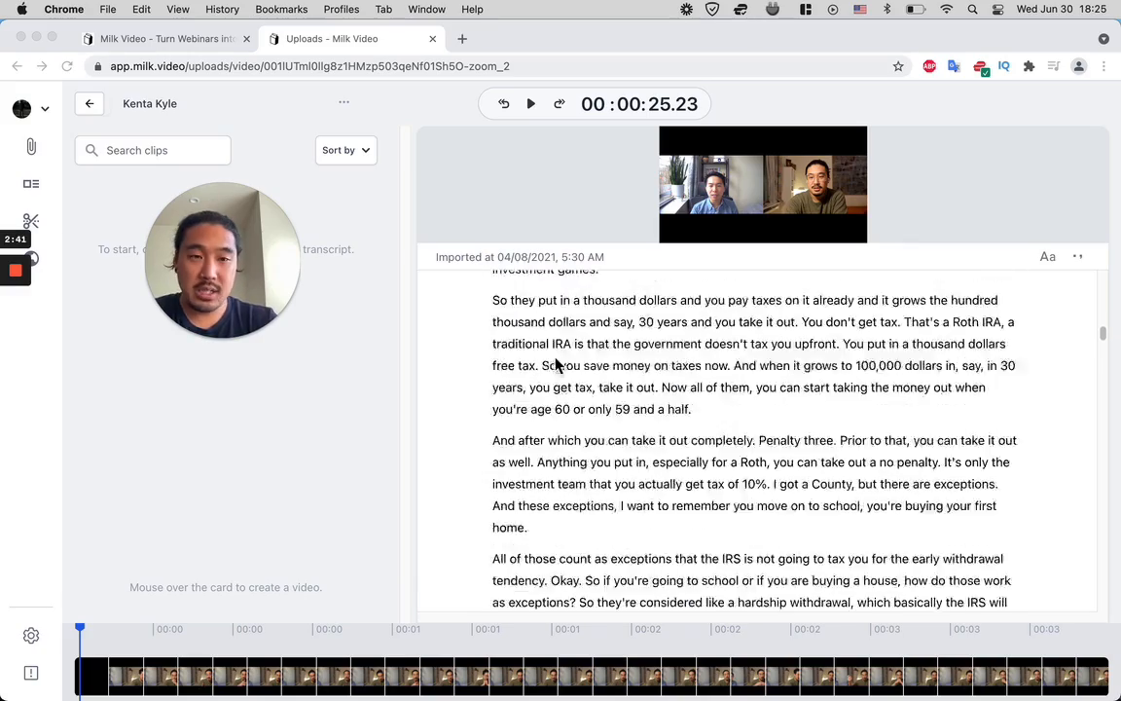
left_click_drag(494, 289, 700, 511)
scroll(699, 515, "down", 8)
left_click(618, 407)
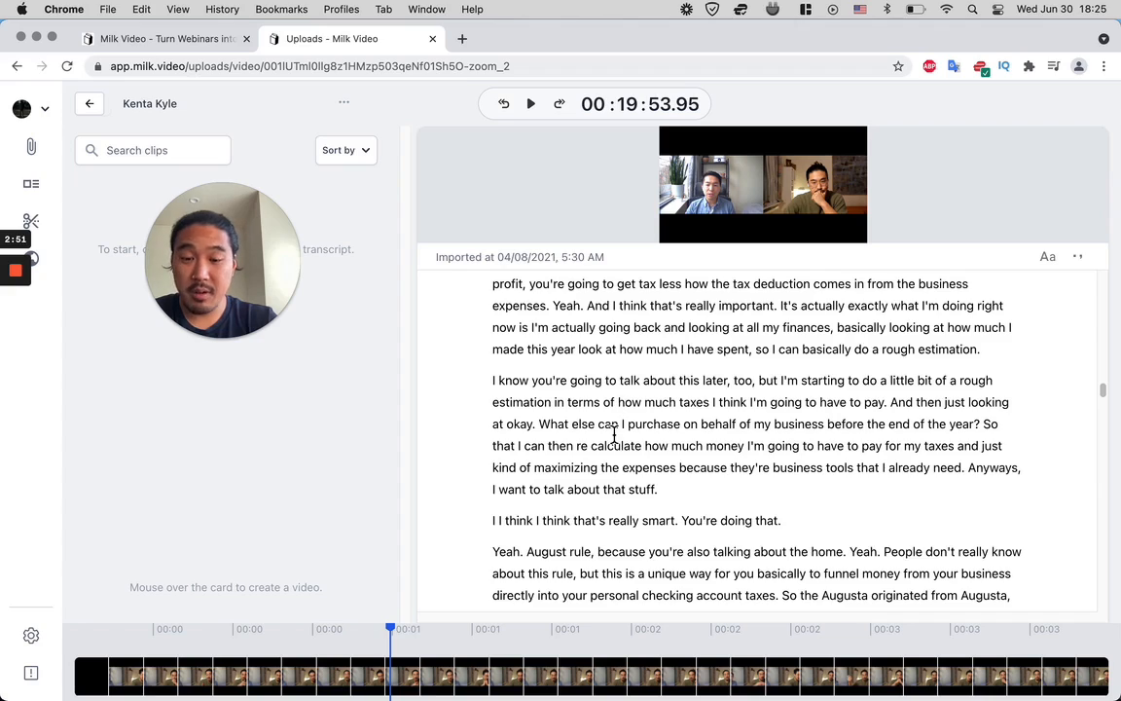
scroll(615, 435, "down", 1)
scroll(546, 438, "down", 10)
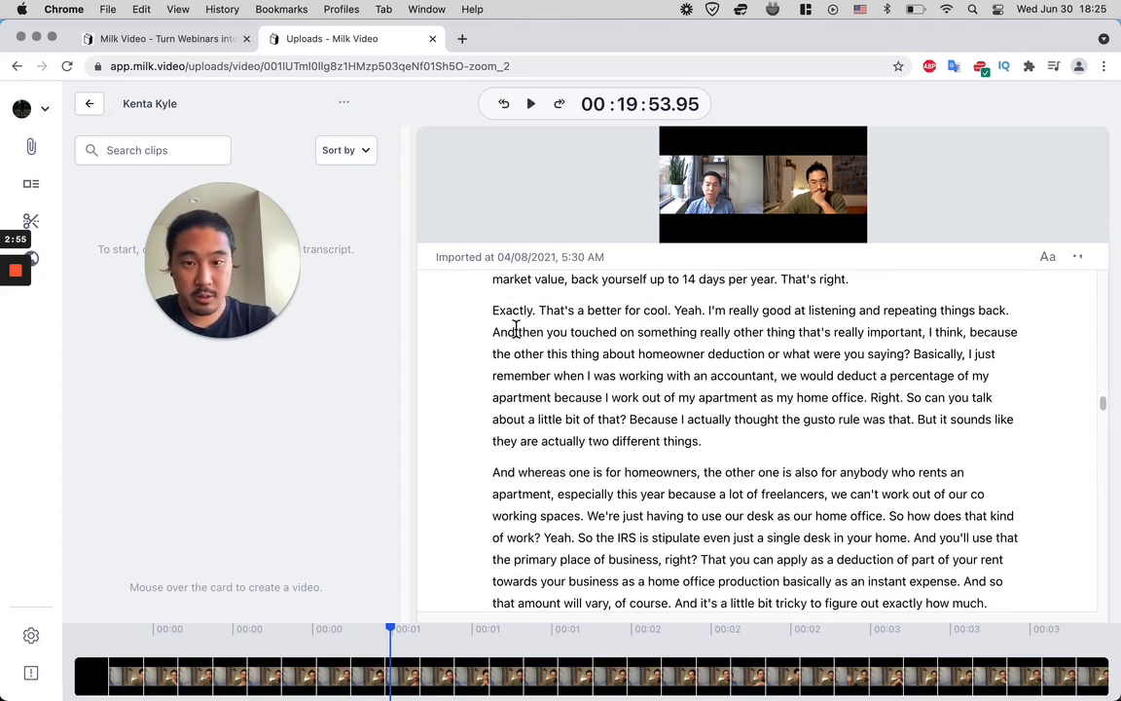
left_click_drag(500, 315, 801, 591)
left_click(916, 517)
scroll(575, 366, "up", 1)
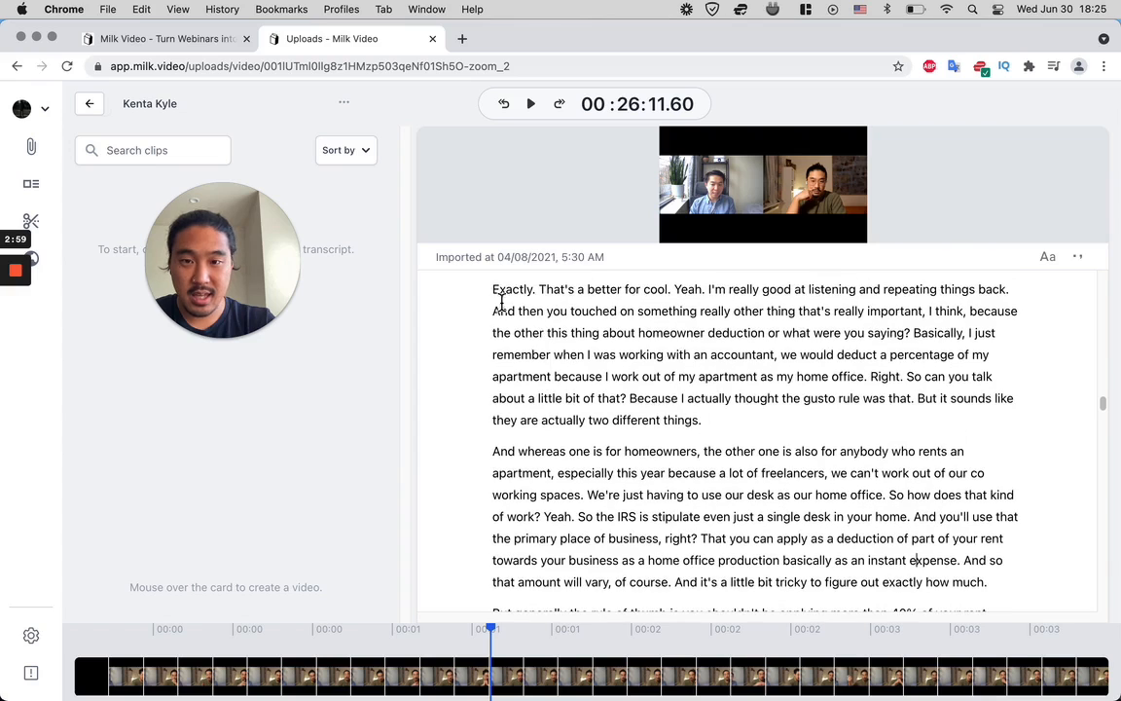
- Clip the transcript section from "Exactly. That's a better for cool" through "confined to that singular desk."
left_click(493, 290)
left_click_drag(493, 290, 810, 557)
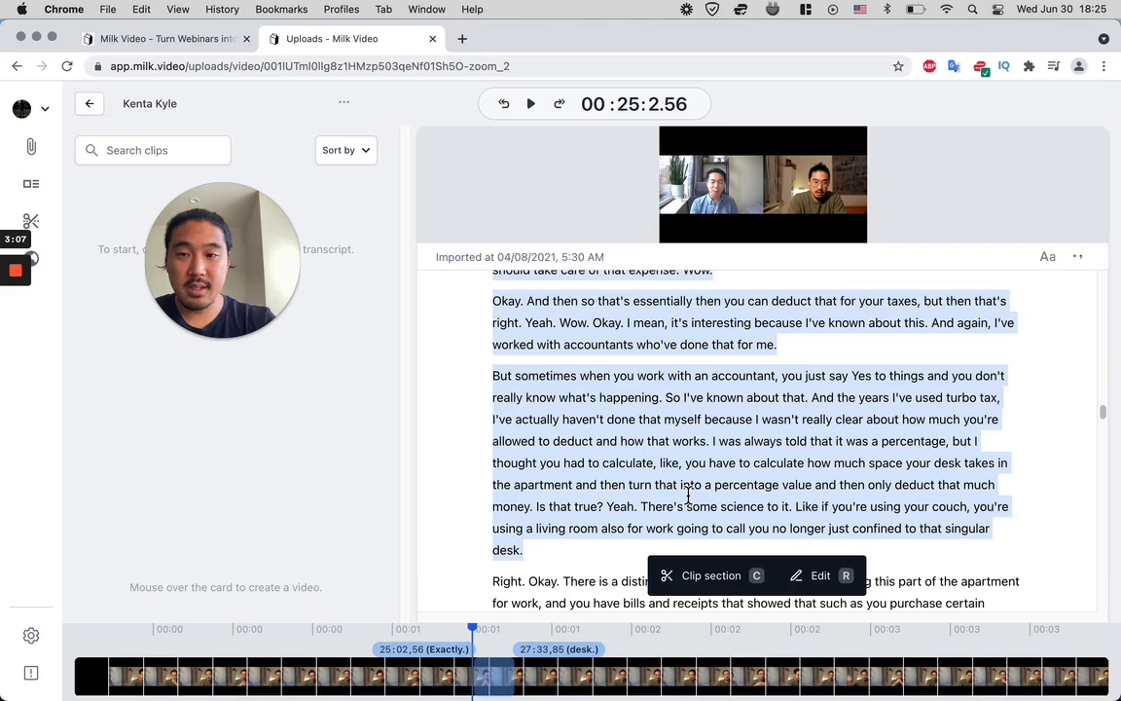
left_click(740, 575)
left_click_drag(249, 311, 543, 290)
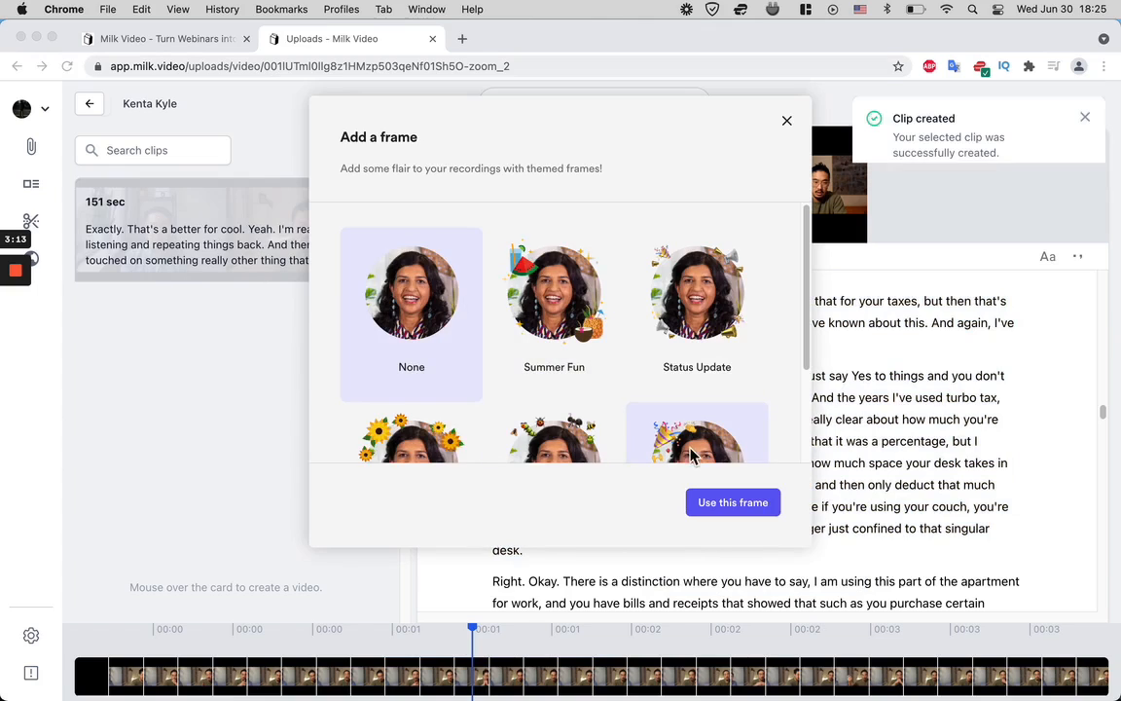
scroll(624, 380, "down", 3)
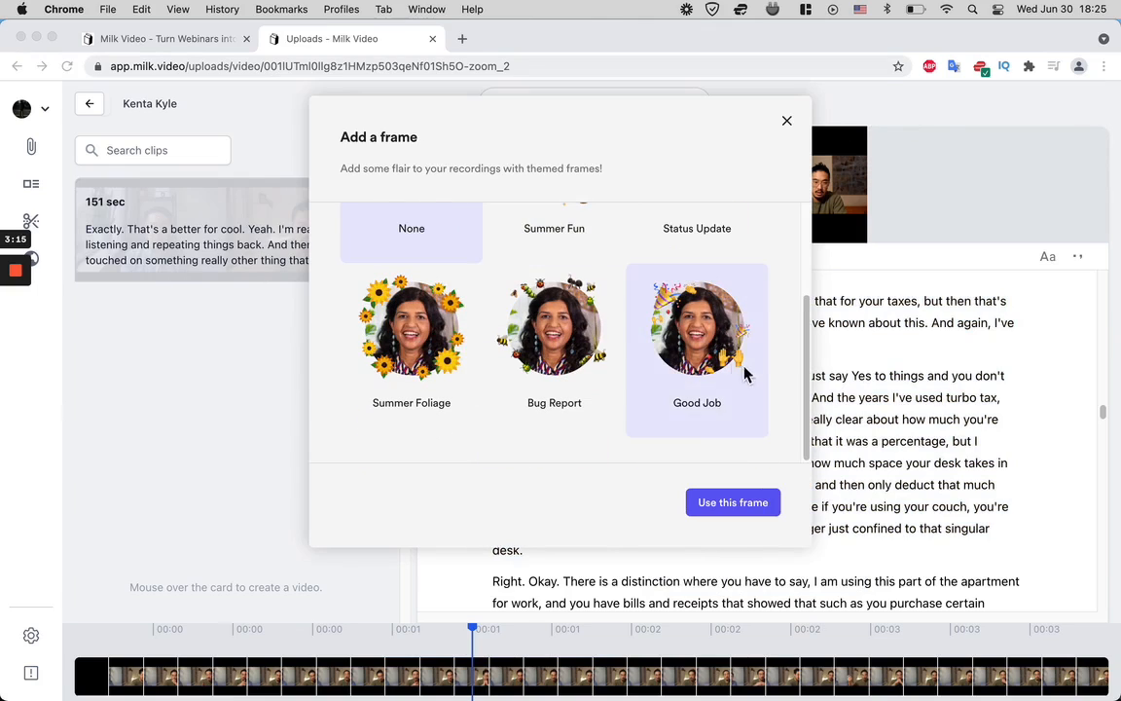
- Create a video from the 151-second clip and open it in the canvas editor for further customization
scroll(642, 292, "up", 3)
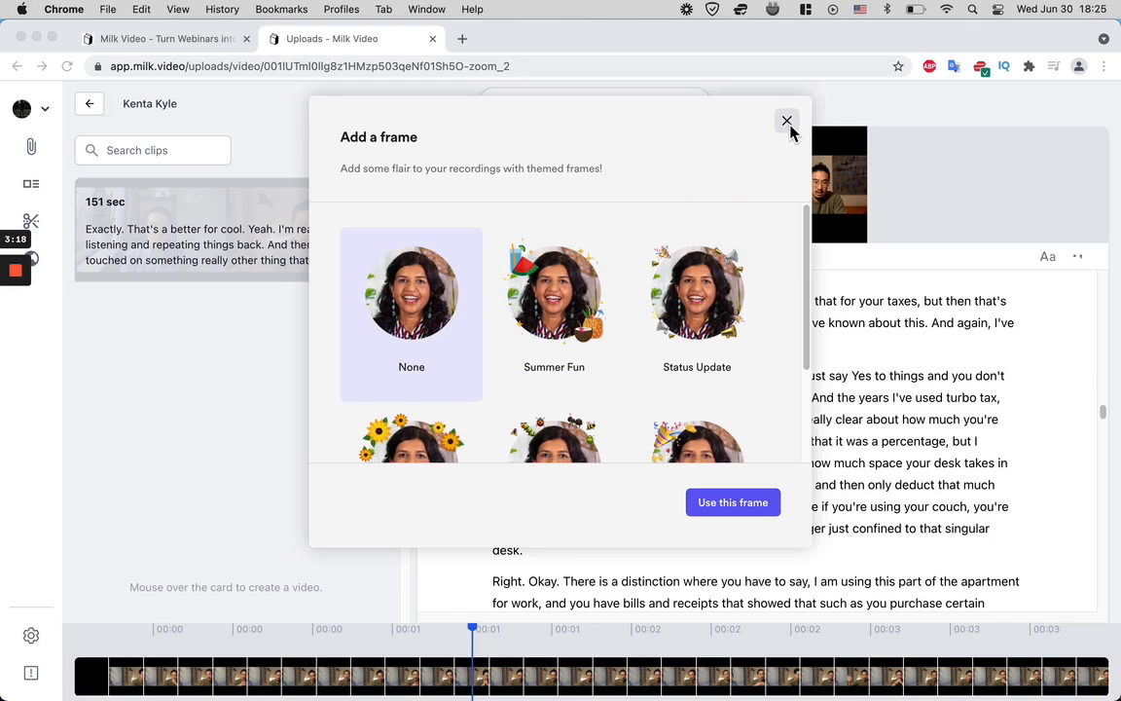
left_click(787, 122)
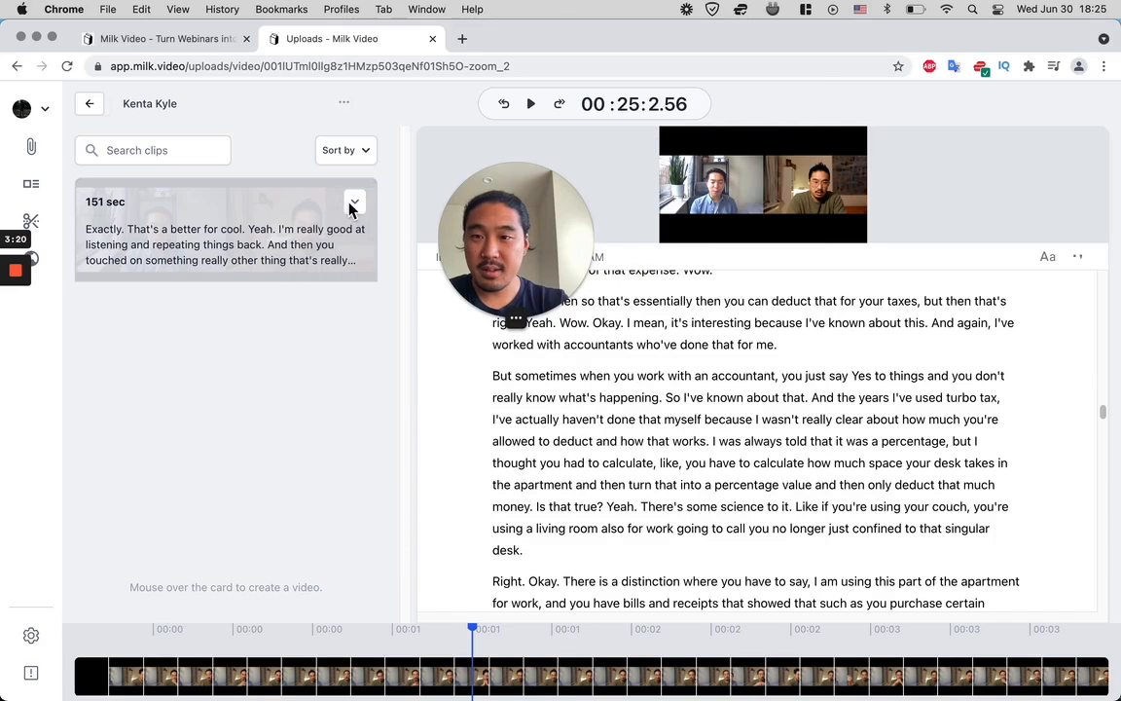
mouse_move(357, 222)
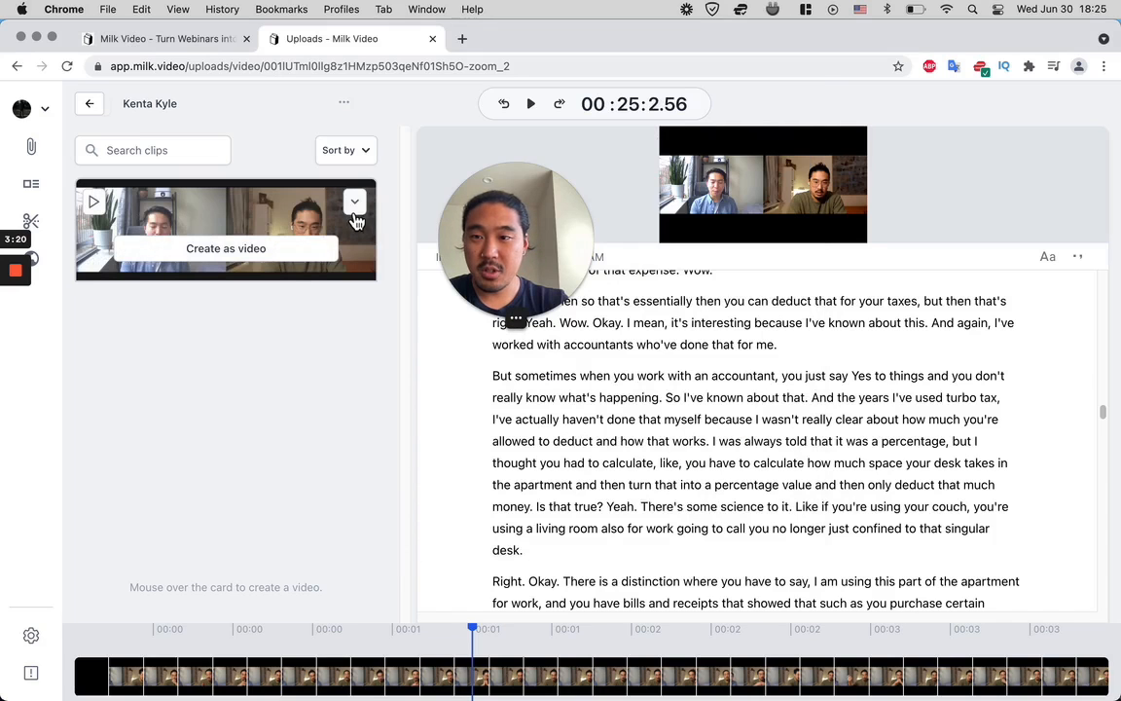
left_click(237, 259)
left_click_drag(537, 283, 368, 227)
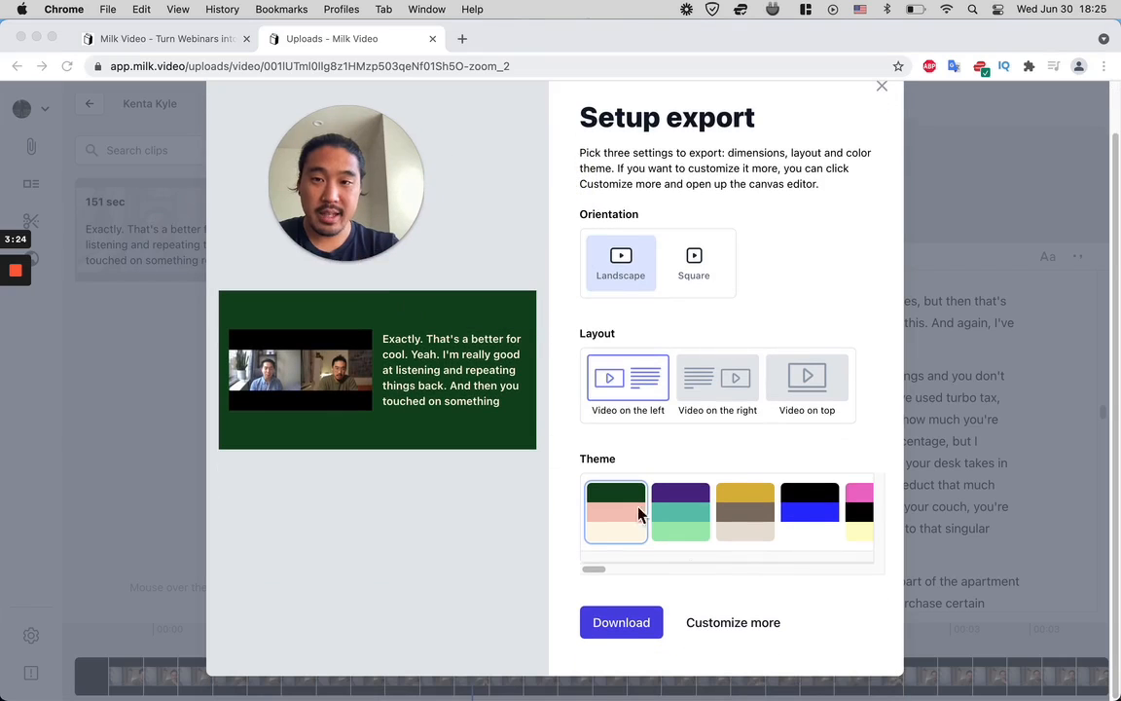
left_click(741, 630)
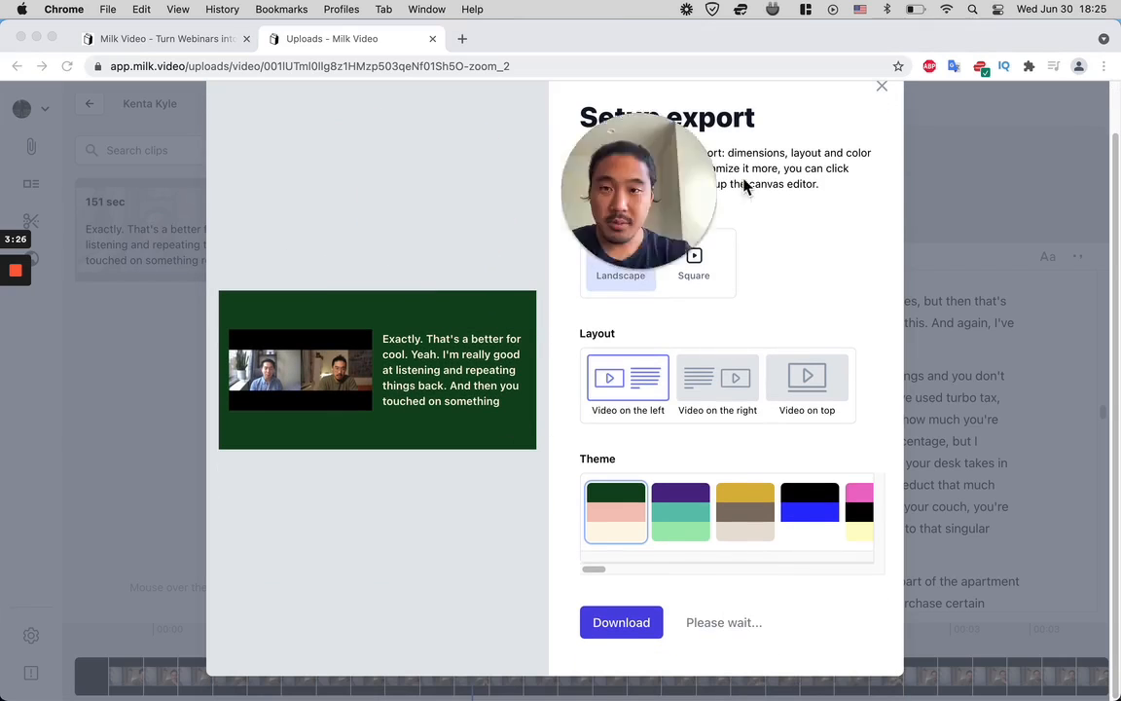
left_click_drag(511, 185, 969, 174)
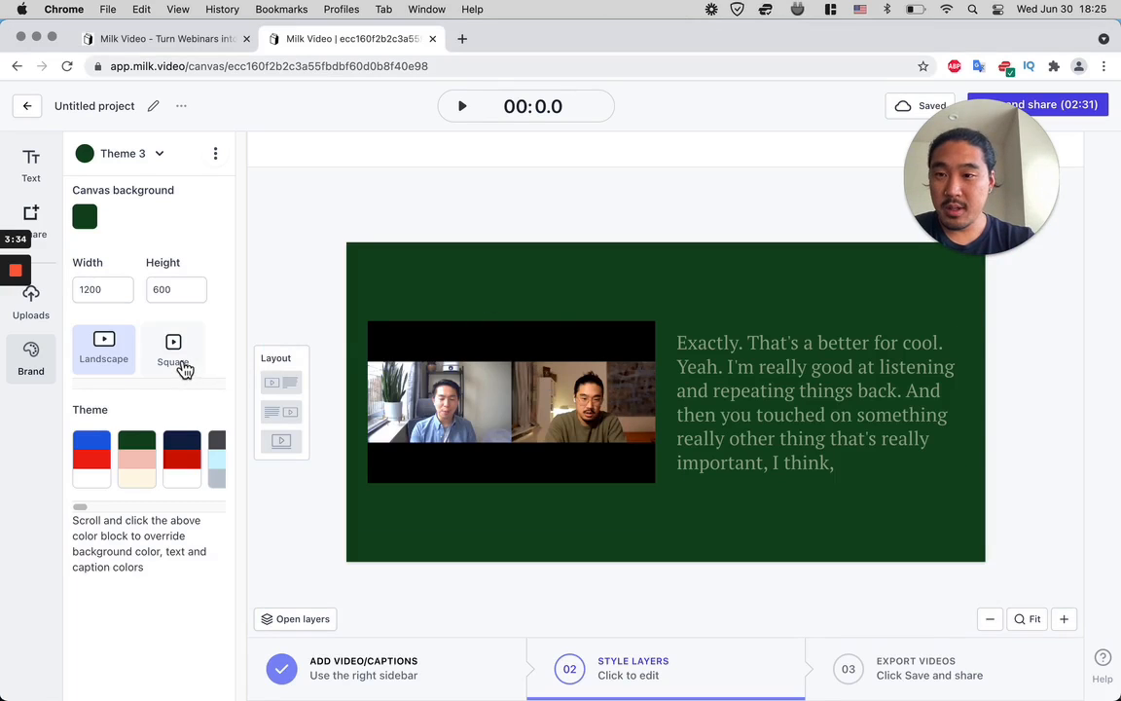
- Switch the canvas to square orientation and rename the project as Cool Interview Graphic
left_click(167, 341)
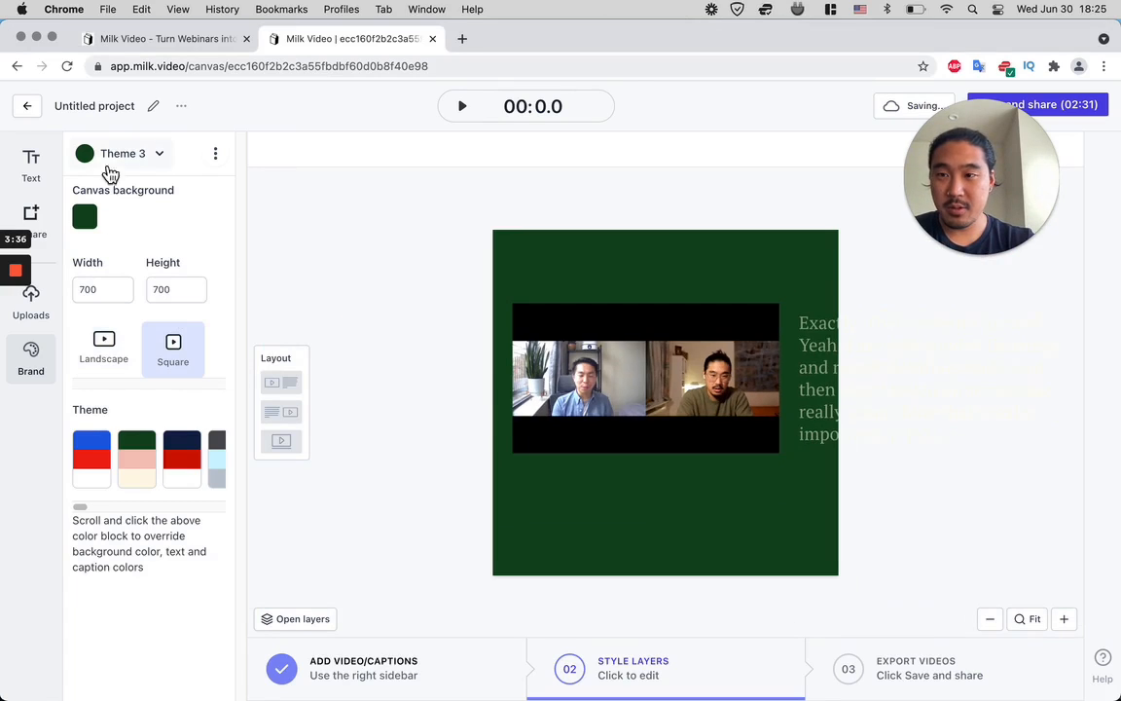
left_click(96, 115)
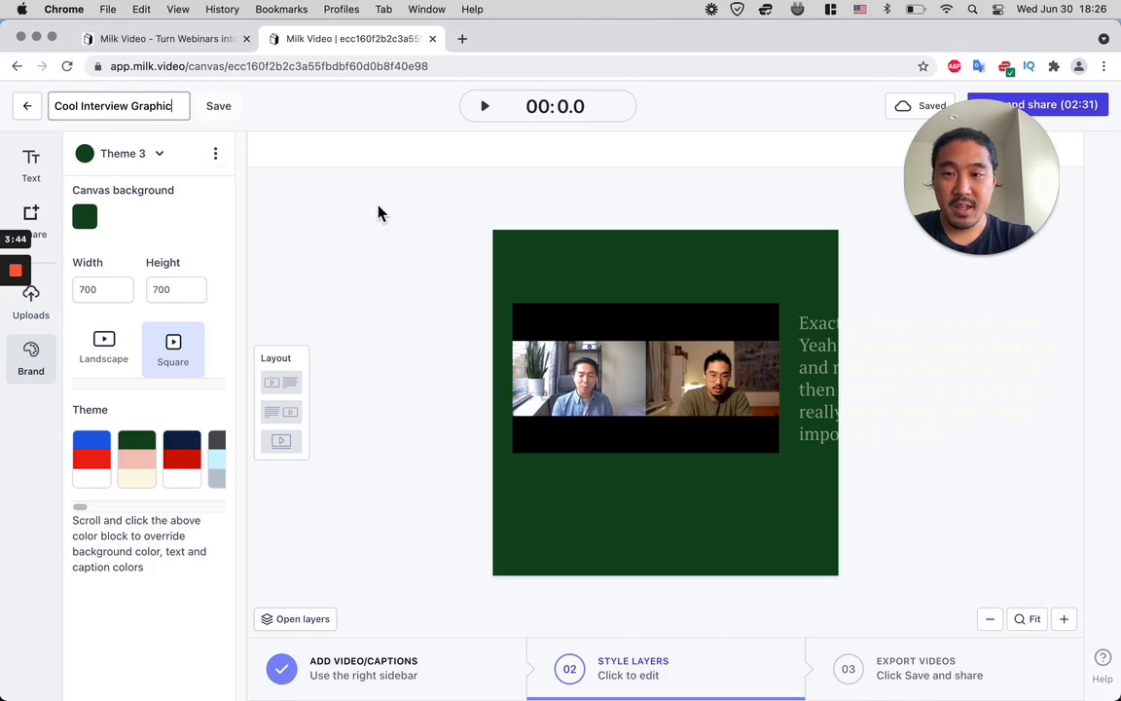
- Narrow the caption box and place it low on the canvas, with the video above it at about 70 left, 74 top
left_click_drag(806, 443, 578, 569)
left_click_drag(844, 430, 796, 490)
left_click_drag(571, 438, 586, 400)
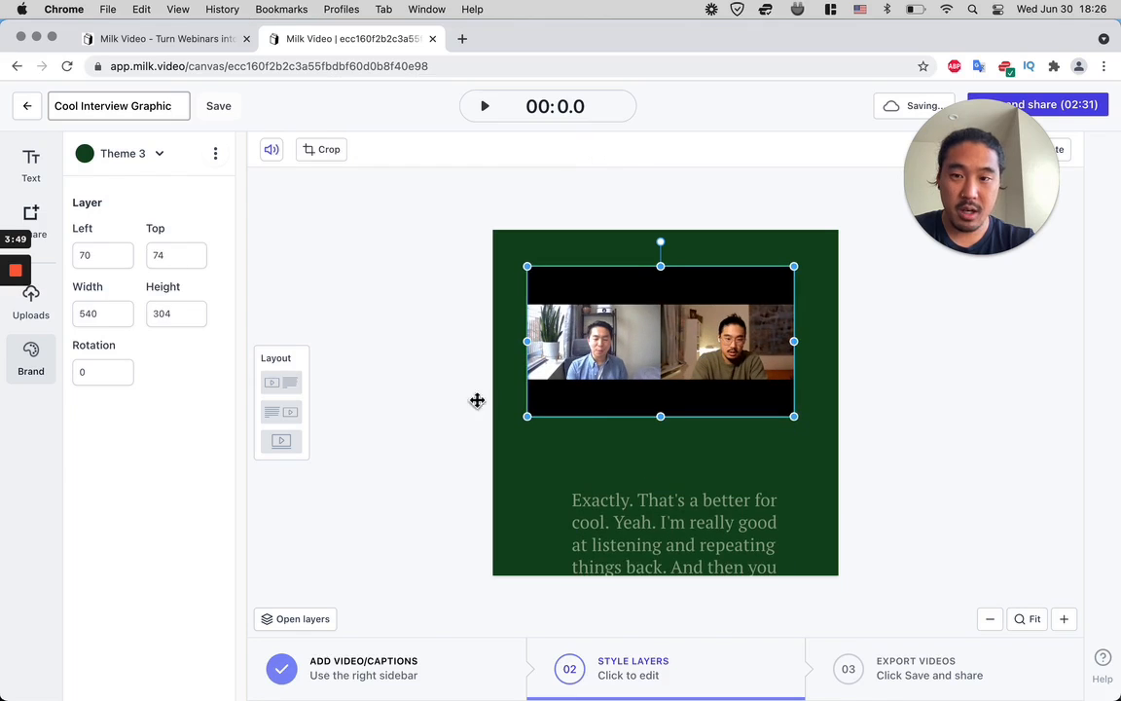
left_click(421, 382)
- Upload the Cream Peach Minimalist PNG from the Downloads folder and insert it into the canvas
left_click(37, 302)
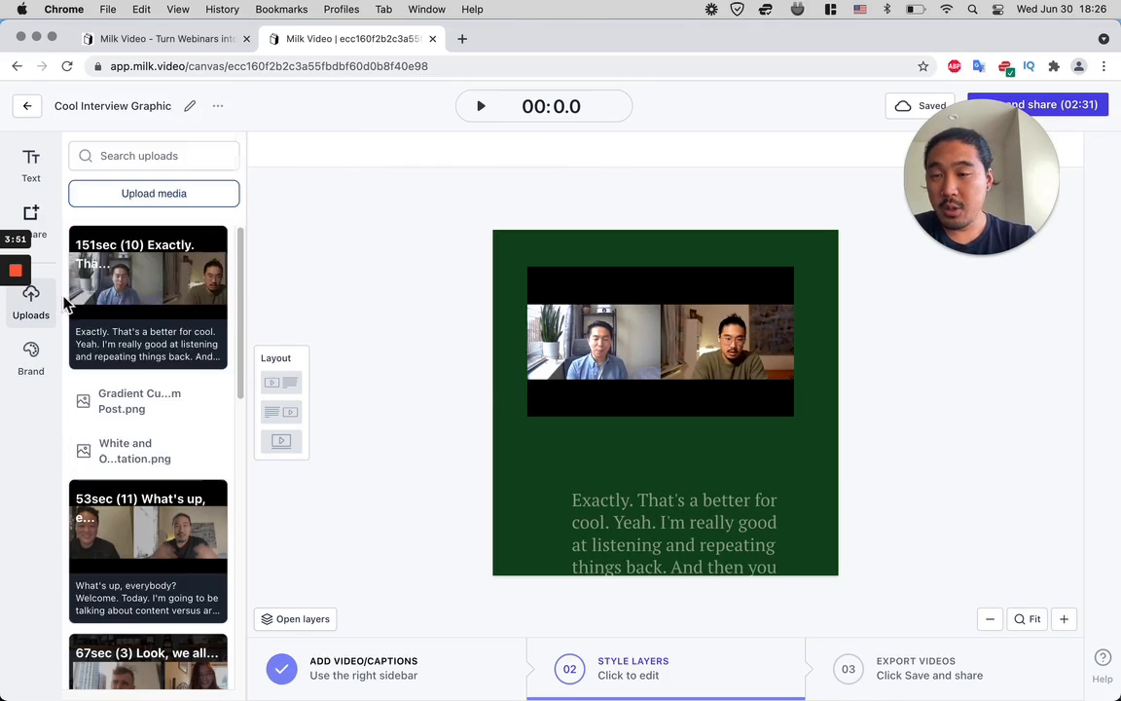
left_click(157, 212)
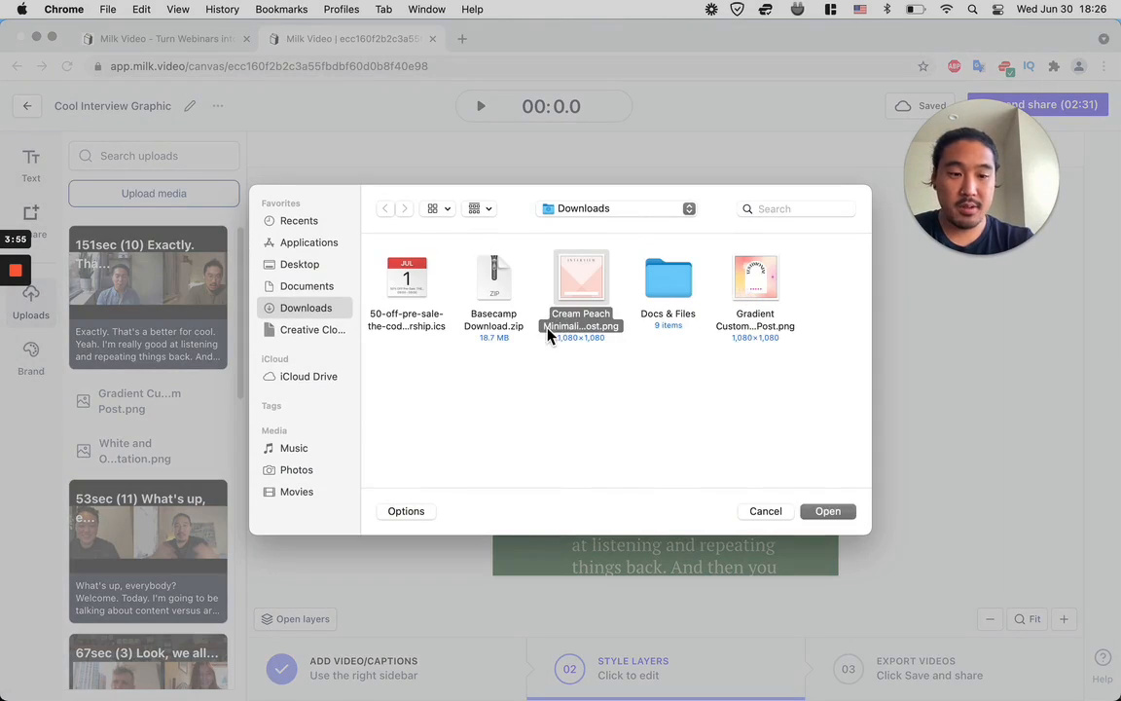
double_click(548, 322)
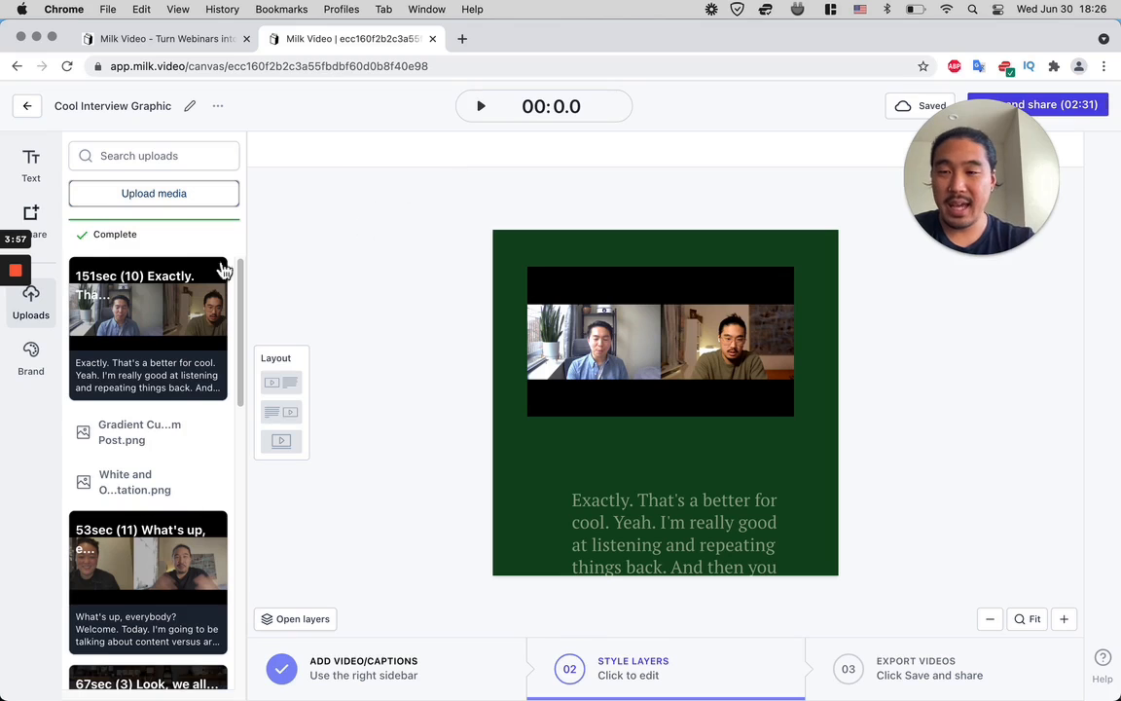
left_click(167, 643)
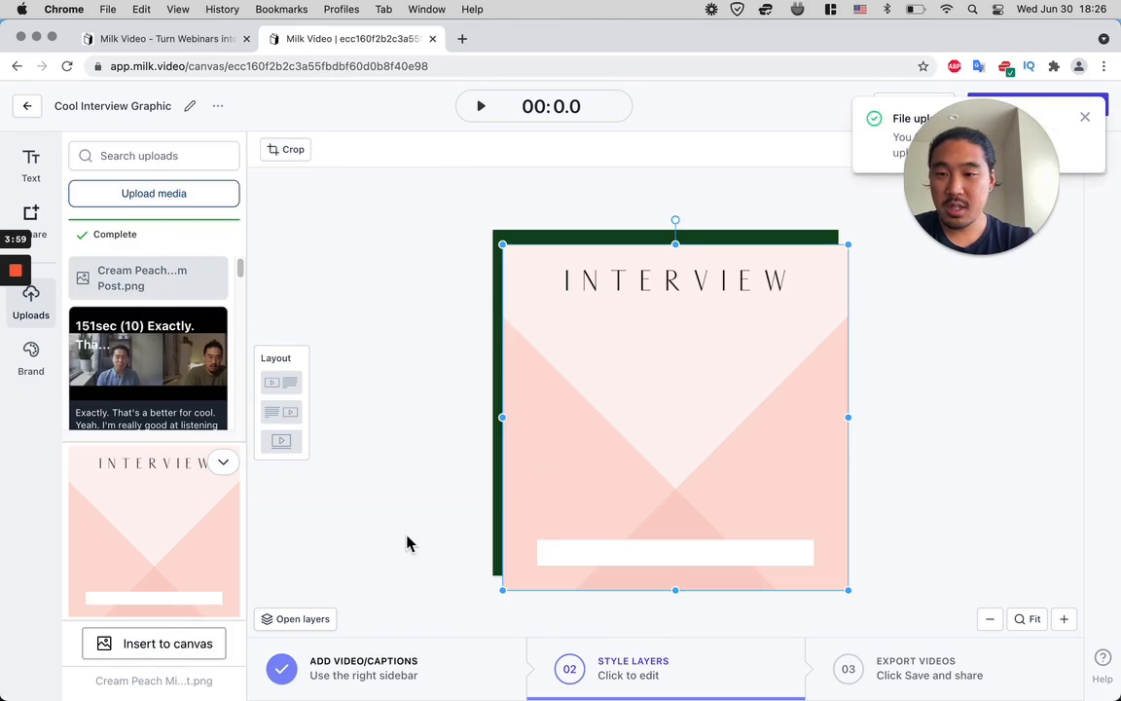
- Align the peach template image with the canvas and send its layer behind the video and caption layers
left_click_drag(617, 380, 607, 368)
left_click(324, 624)
left_click_drag(345, 564, 346, 657)
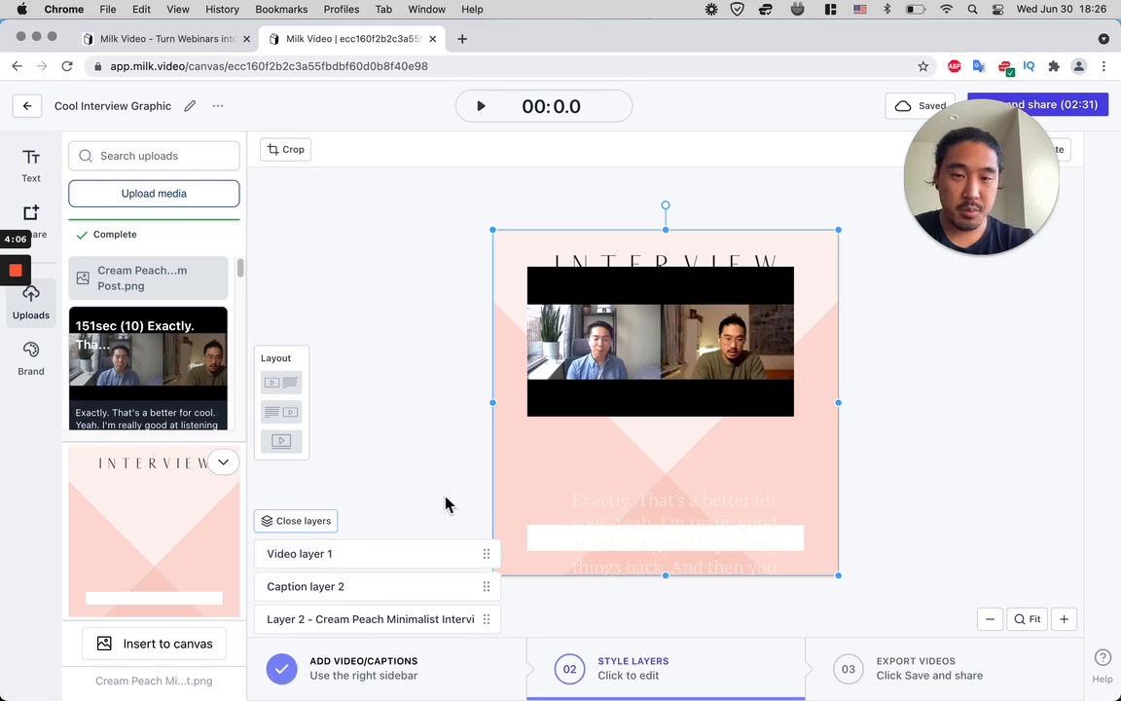
- Centre the video below the INTERVIEW heading and crop off the black bars above and below the picture
left_click_drag(620, 362, 660, 385)
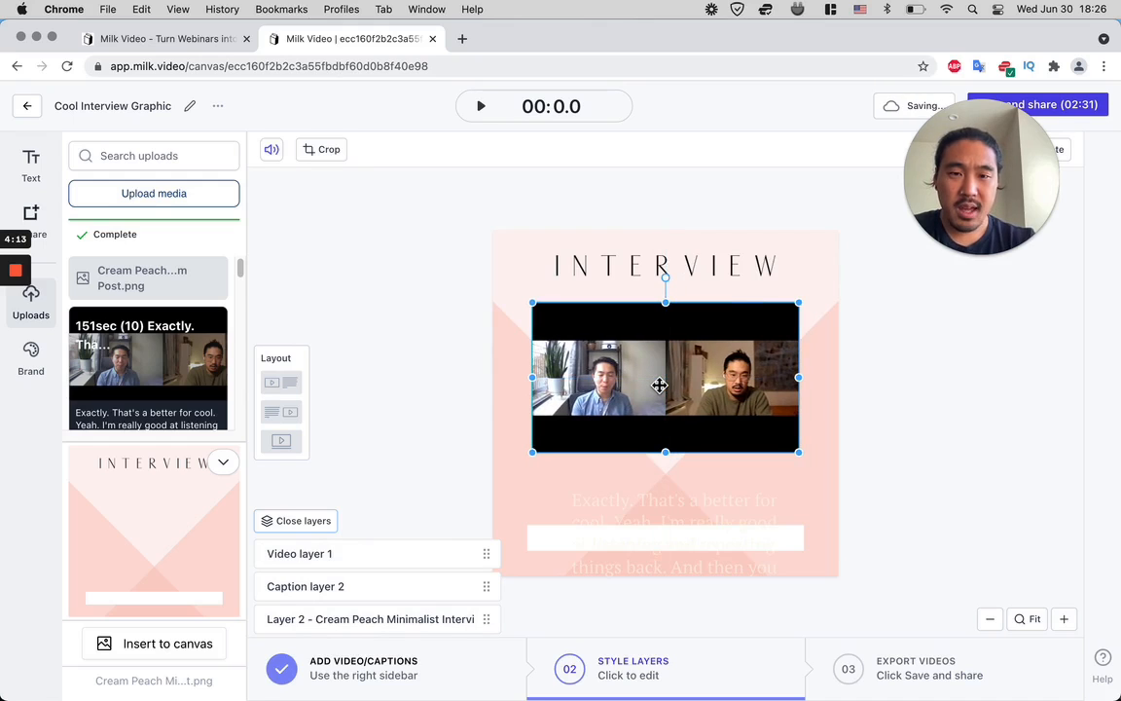
left_click(329, 151)
left_click_drag(670, 309, 663, 340)
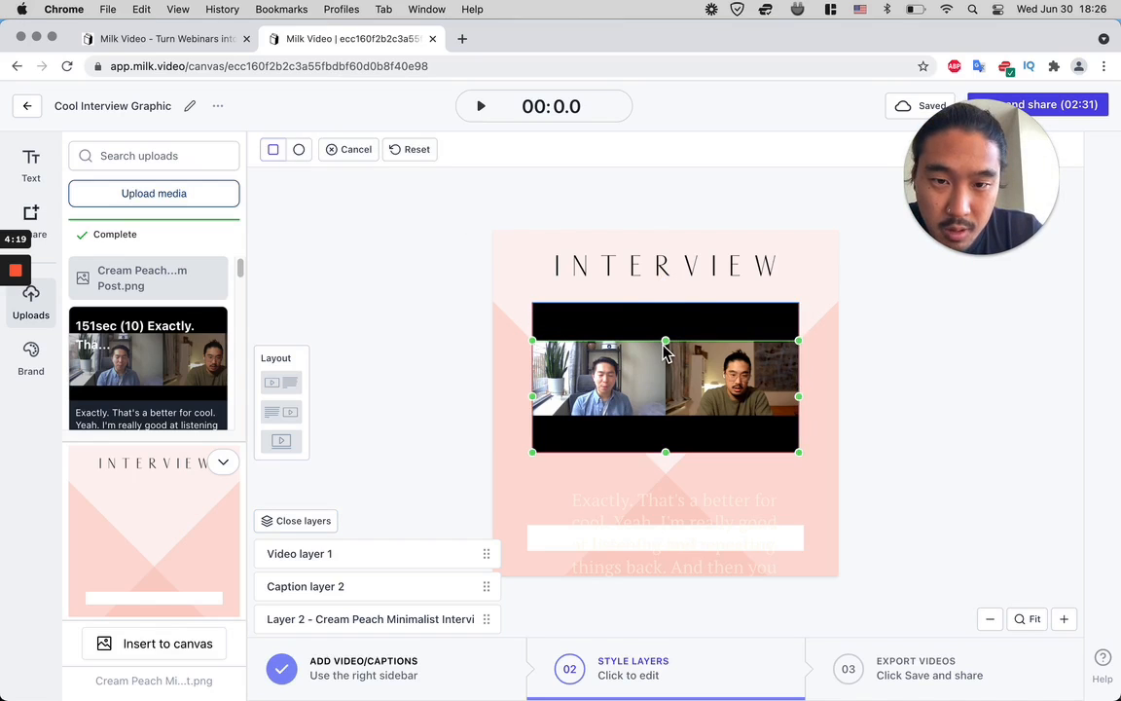
left_click_drag(670, 459, 678, 425)
left_click(926, 373)
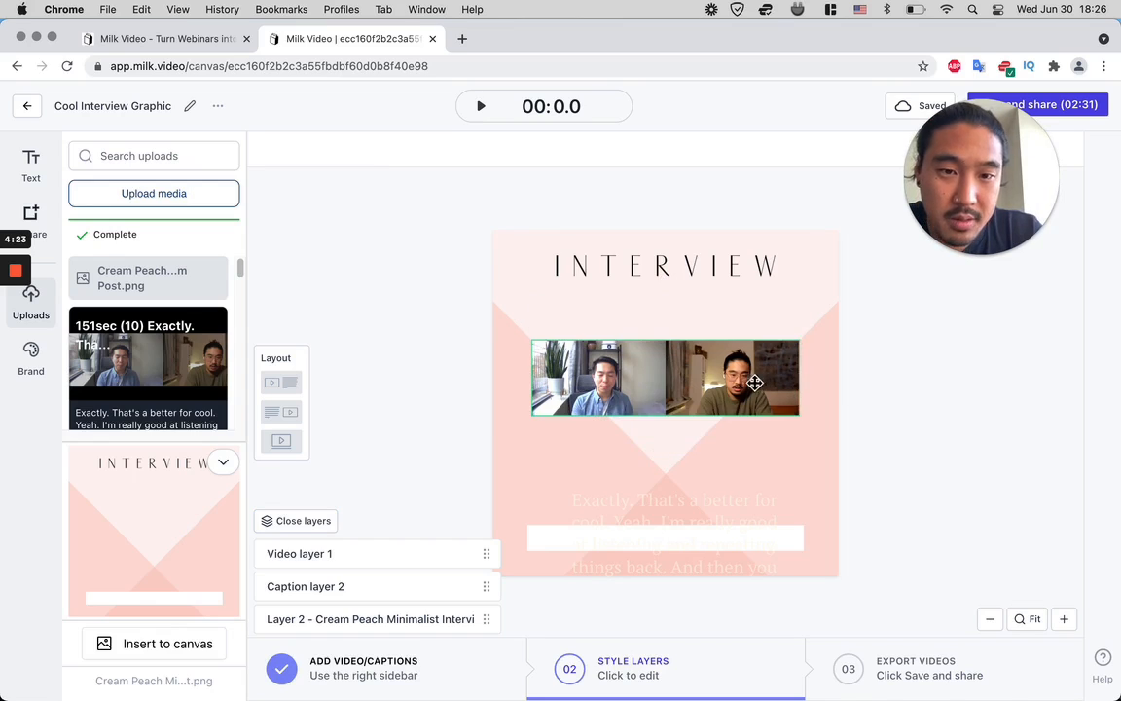
- Enlarge the video slightly and crop it to show only the speaker in the right half
left_click_drag(673, 347, 671, 339)
left_click_drag(698, 365, 701, 374)
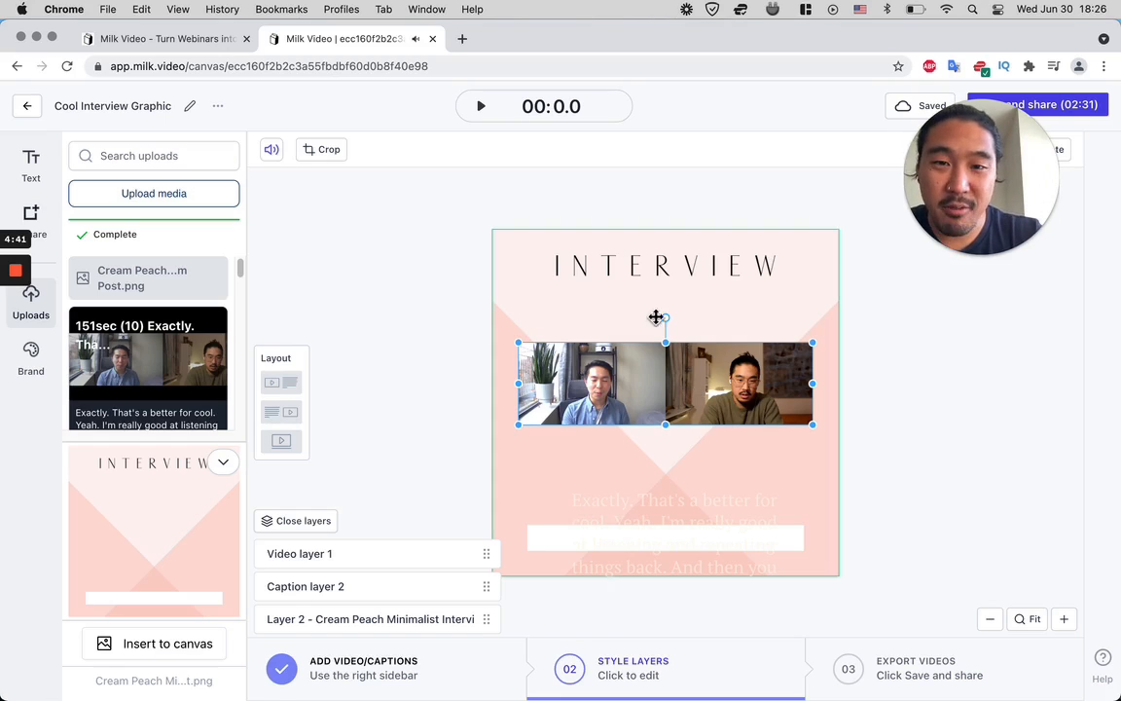
left_click(323, 150)
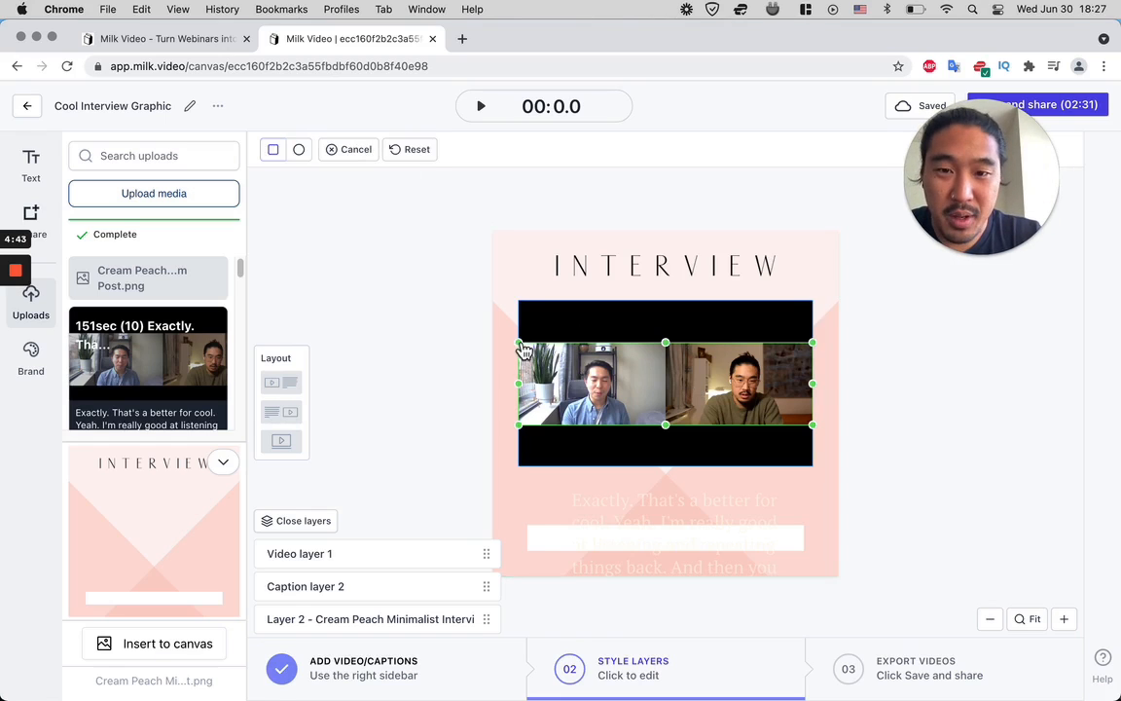
left_click_drag(522, 347, 671, 349)
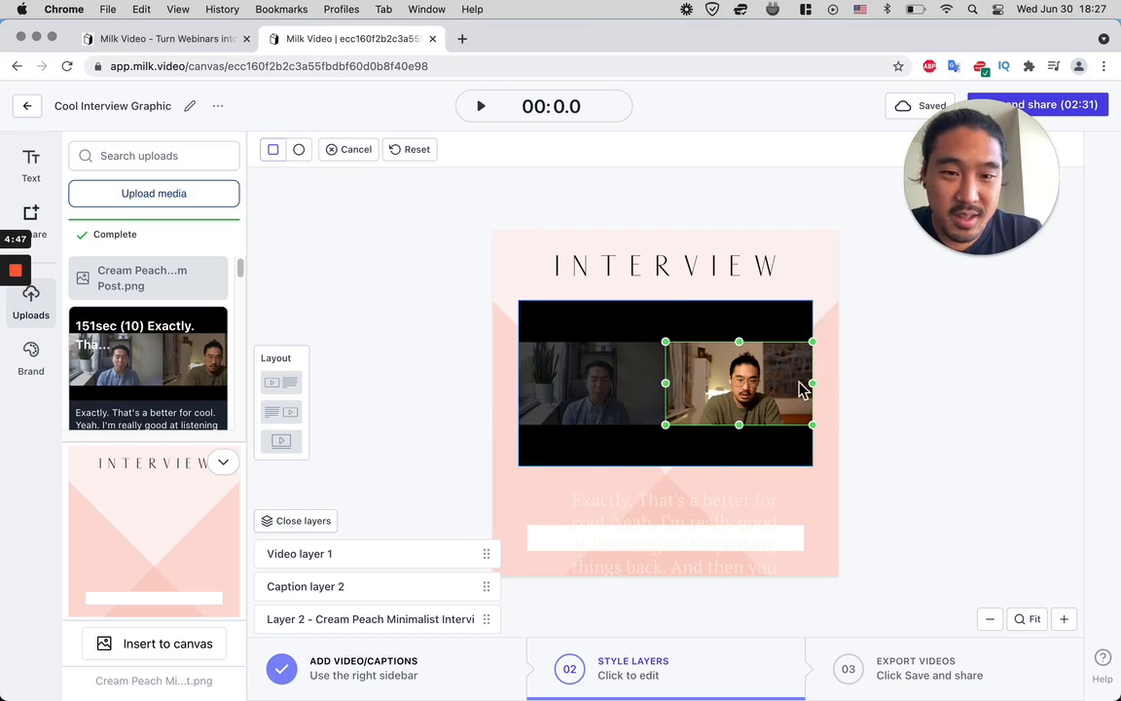
left_click(868, 383)
- Enlarge the cropped speaker video and centre it between the INTERVIEW heading and the captions
left_click_drag(760, 391, 658, 376)
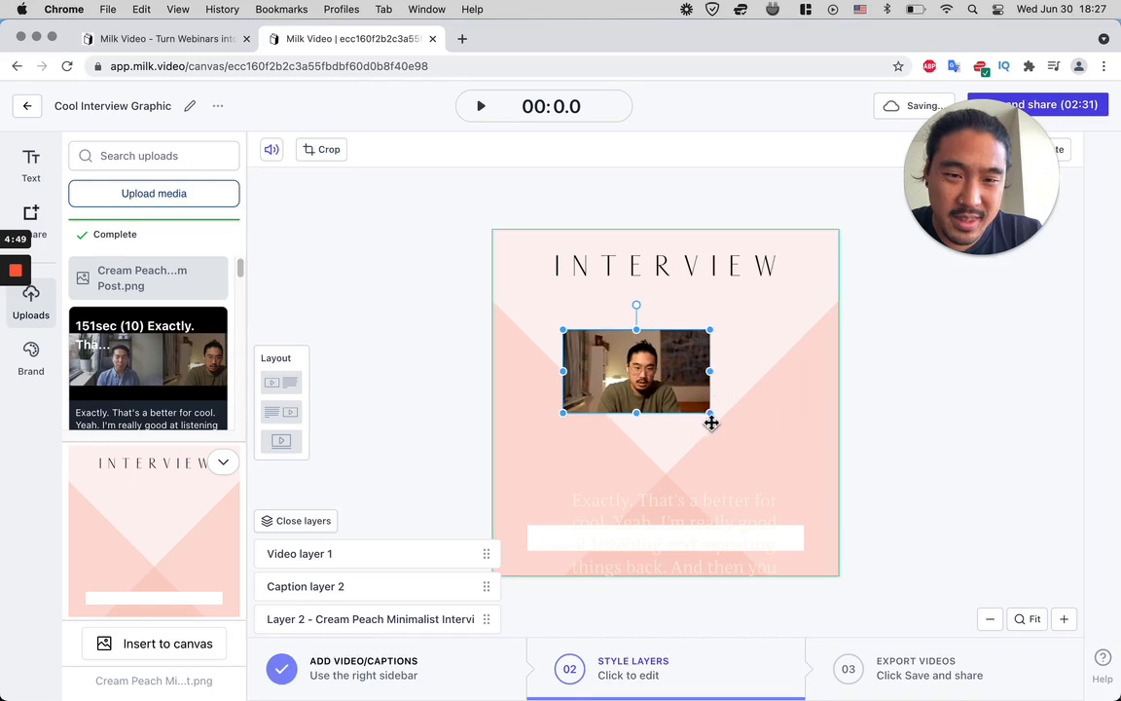
left_click_drag(716, 416, 813, 460)
left_click_drag(562, 329, 536, 315)
left_click_drag(664, 357, 663, 343)
- Move the caption box up beneath the video and set its text color to black
left_click(670, 509)
left_click_drag(664, 502, 661, 499)
left_click(619, 152)
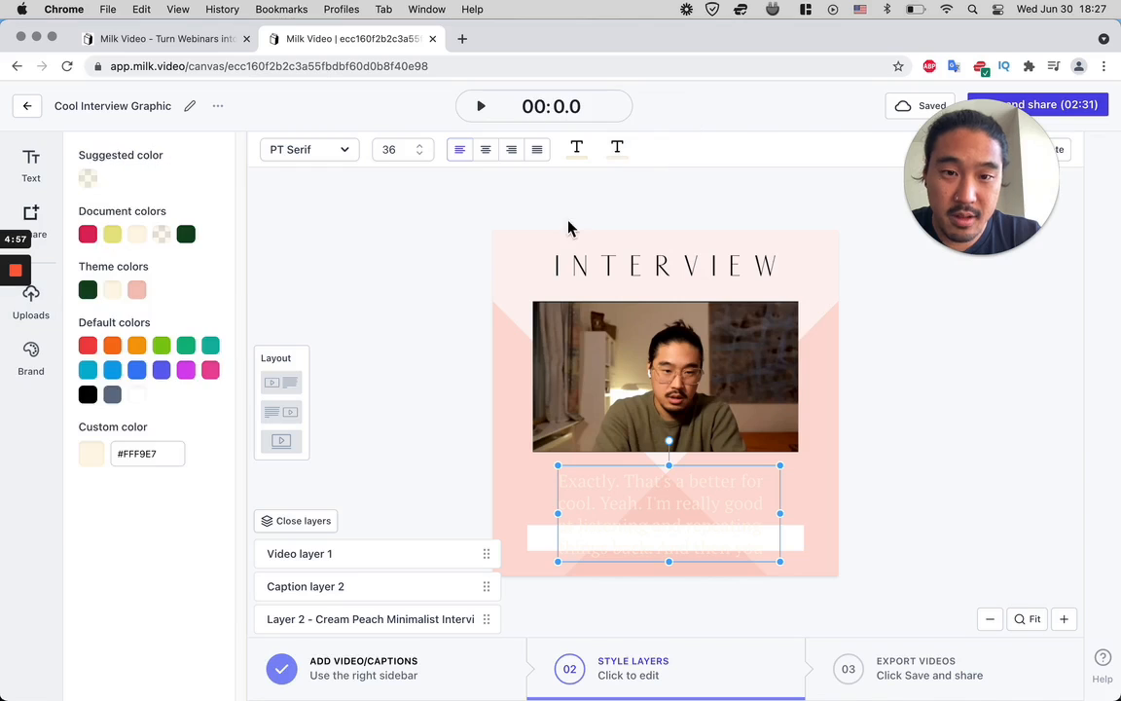
left_click(87, 396)
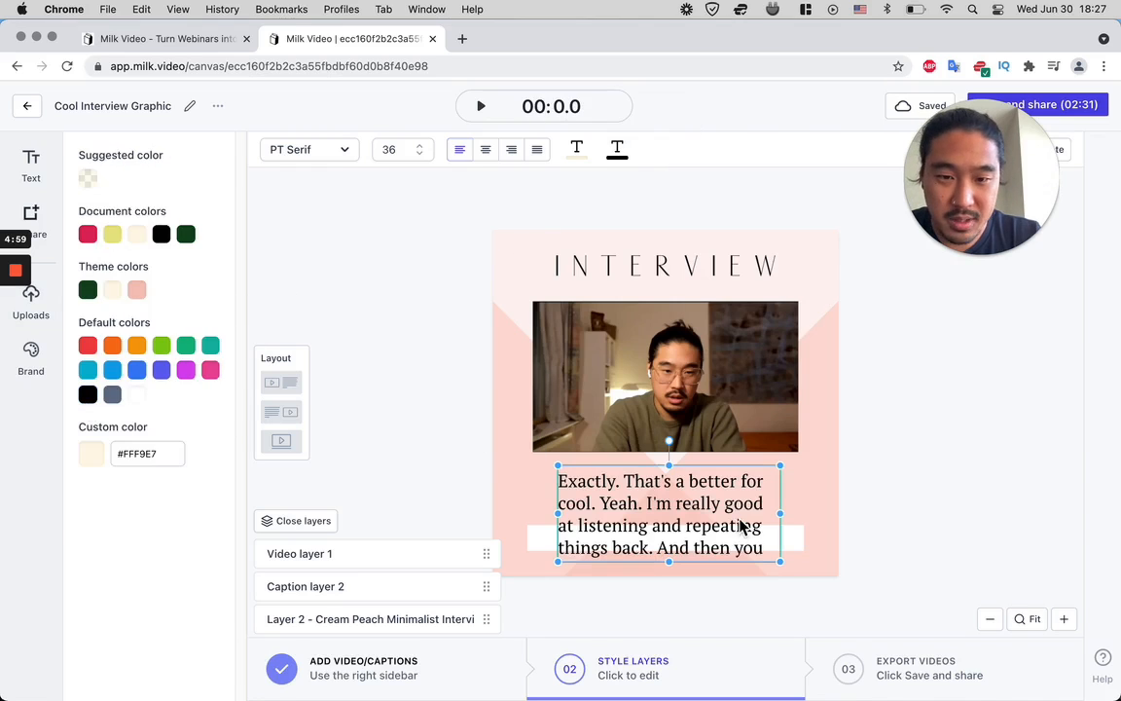
- Resize the caption box to about 487 by 98 above the white bar and set its font size to 24
left_click_drag(796, 542, 799, 514)
left_click_drag(678, 501, 688, 501)
left_click(395, 149)
scroll(397, 293, "down", 3)
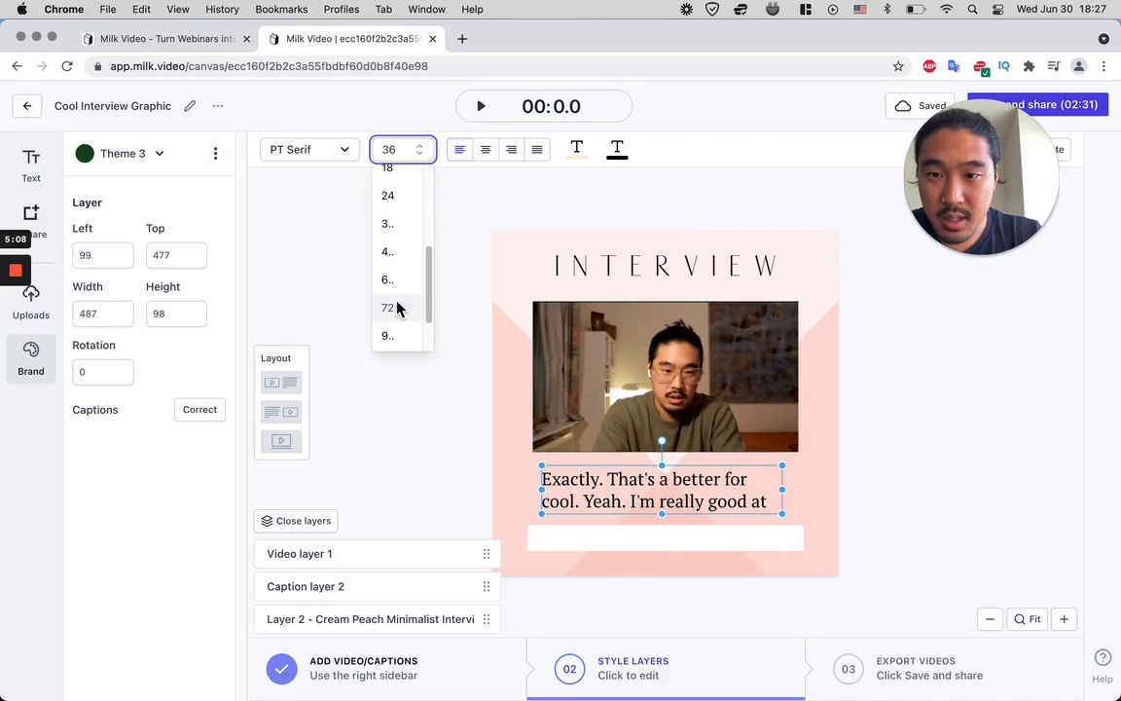
left_click(640, 508)
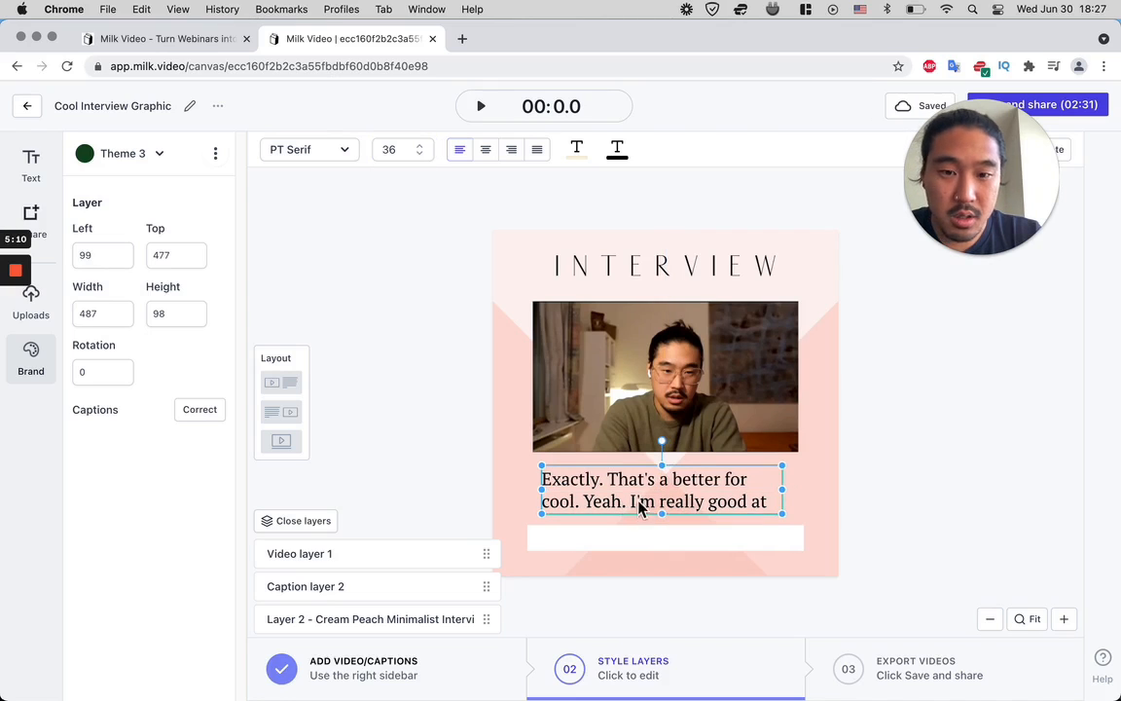
left_click(399, 151)
scroll(387, 336, "down", 2)
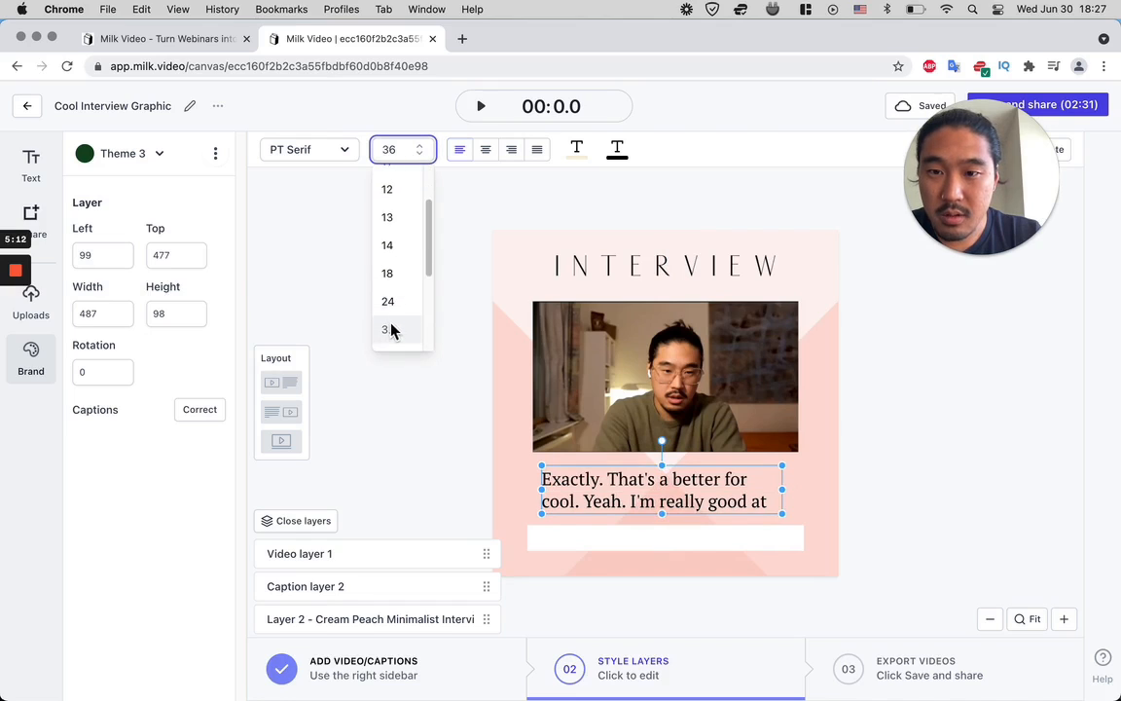
left_click(390, 308)
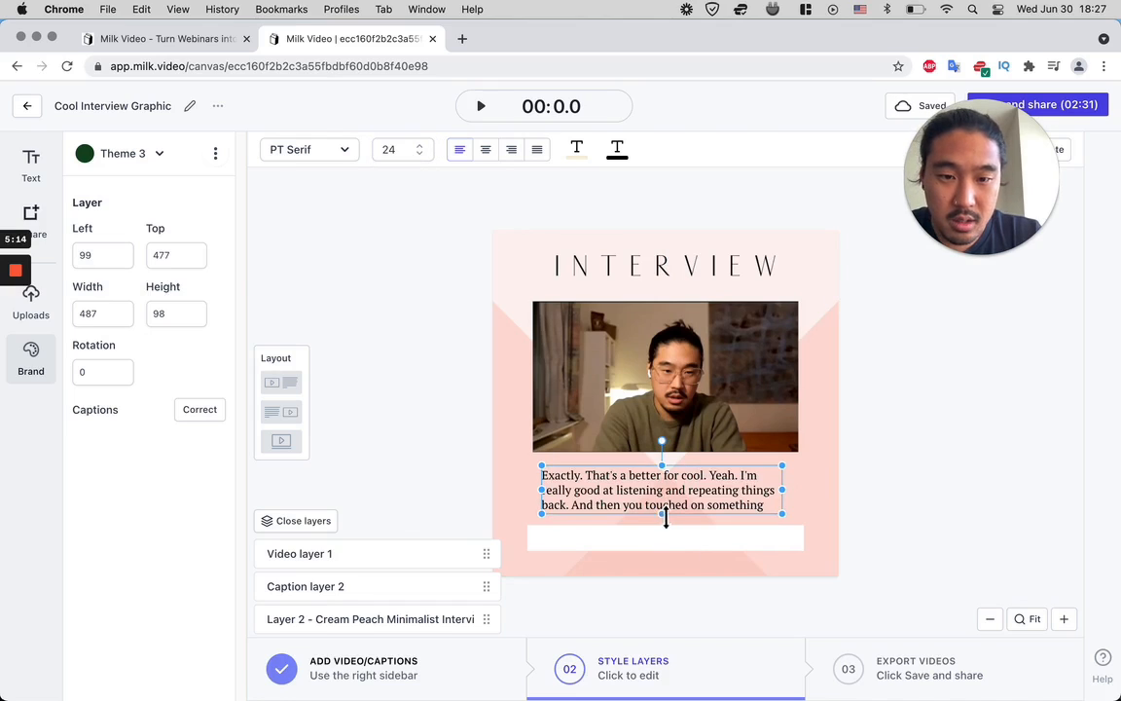
- Shift the caption box to sit centred beneath the video and centre-align its text
left_click_drag(681, 514, 687, 511)
right_click(687, 511)
left_click(643, 540)
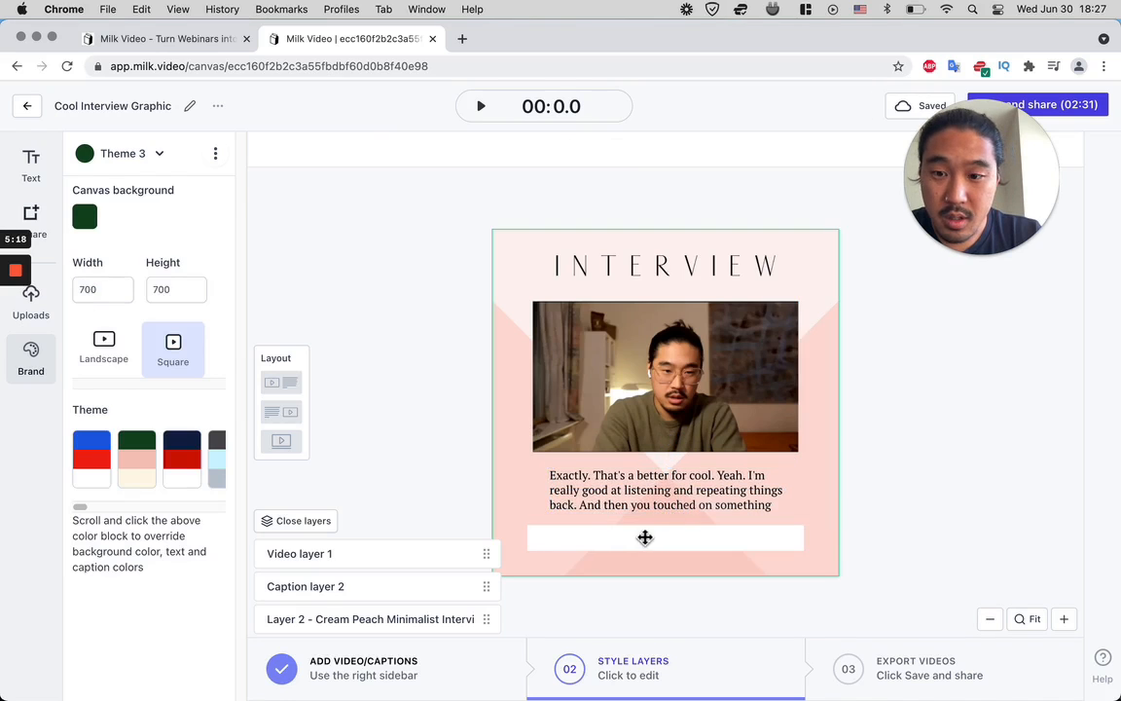
left_click(638, 502)
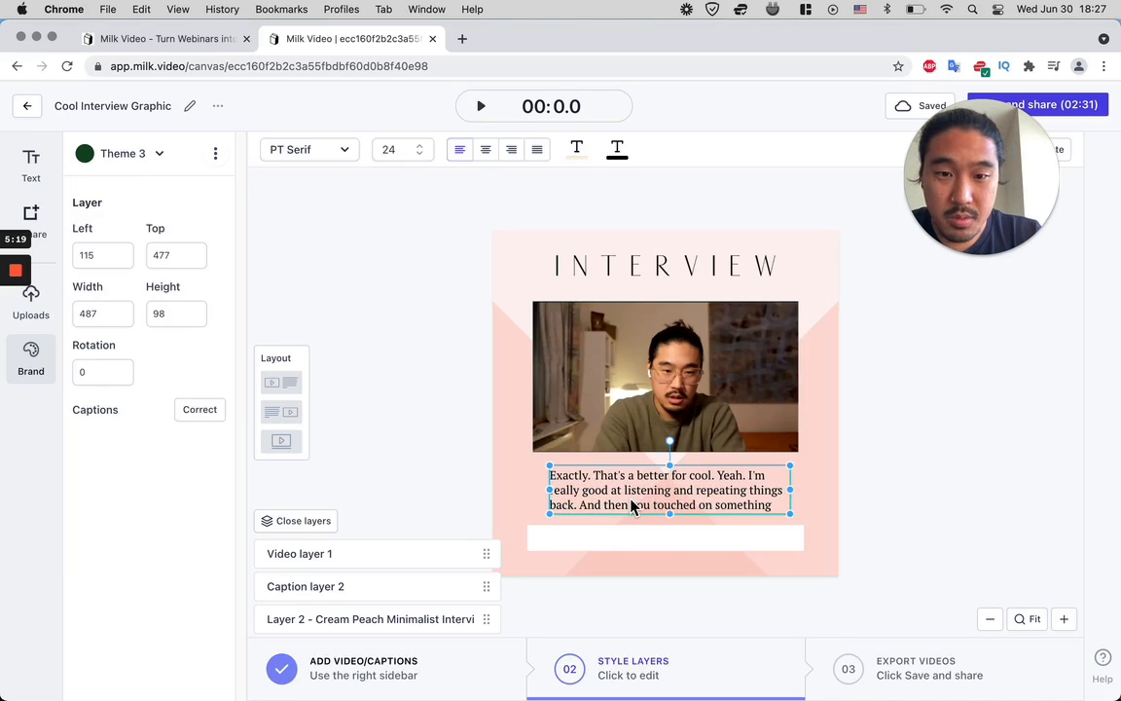
left_click(489, 153)
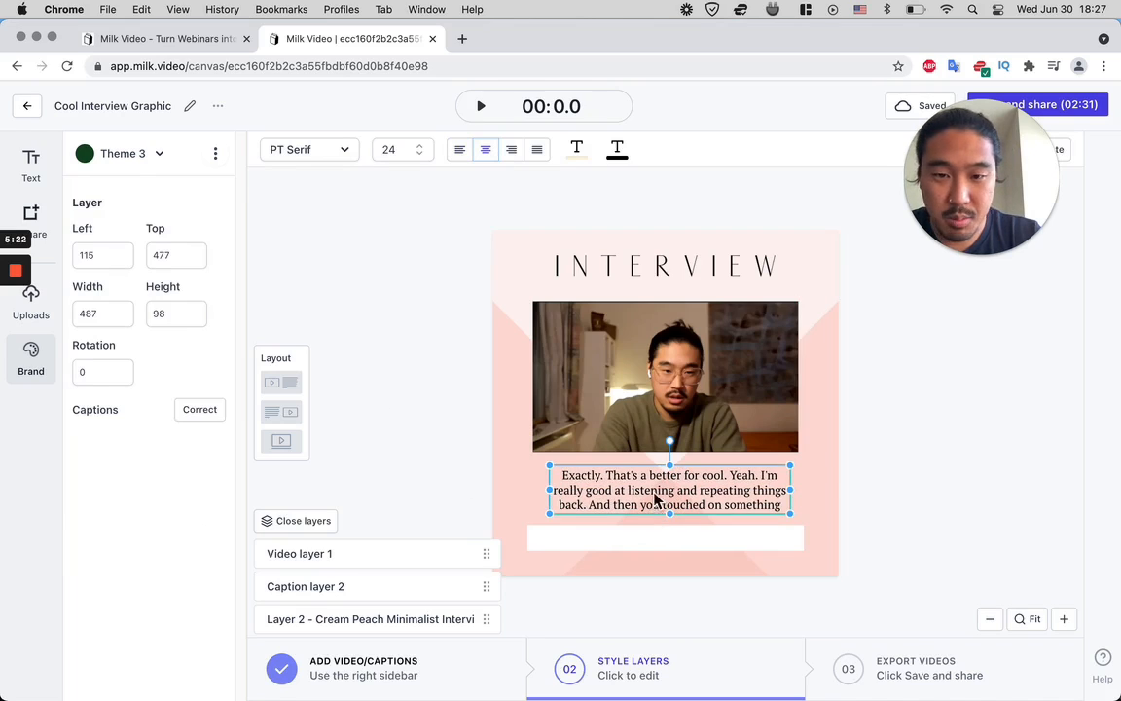
left_click(548, 543)
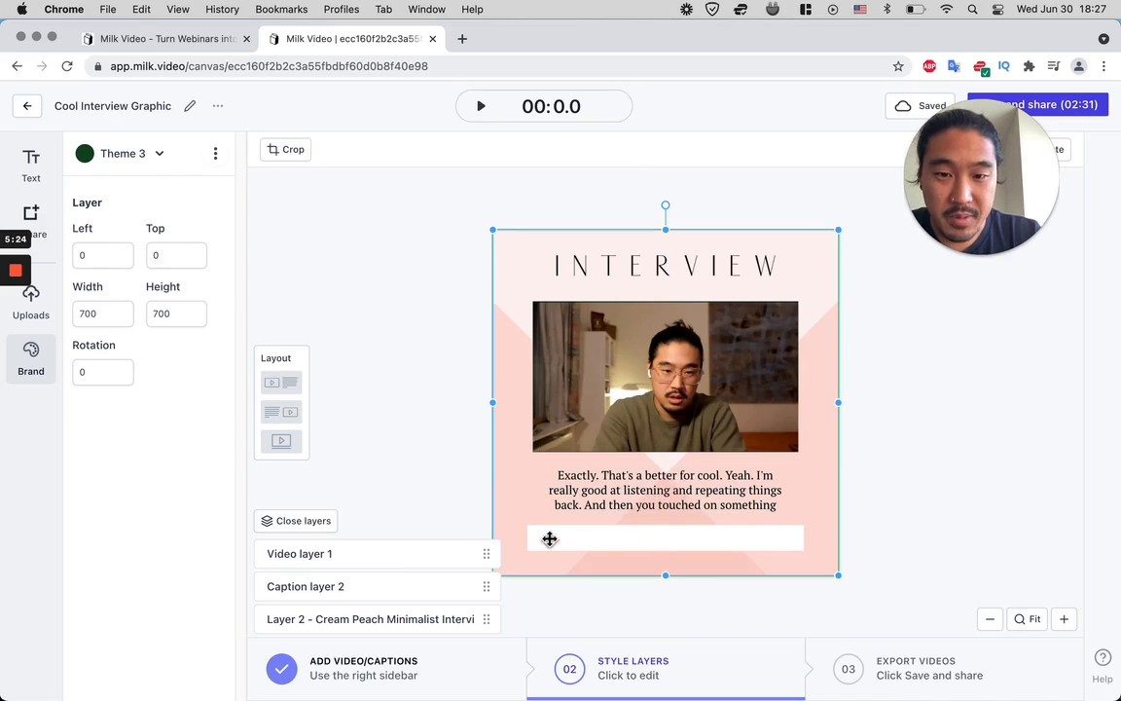
- Add a text layer with the interviewee's full name and place it over the white bar below the captions
left_click(37, 166)
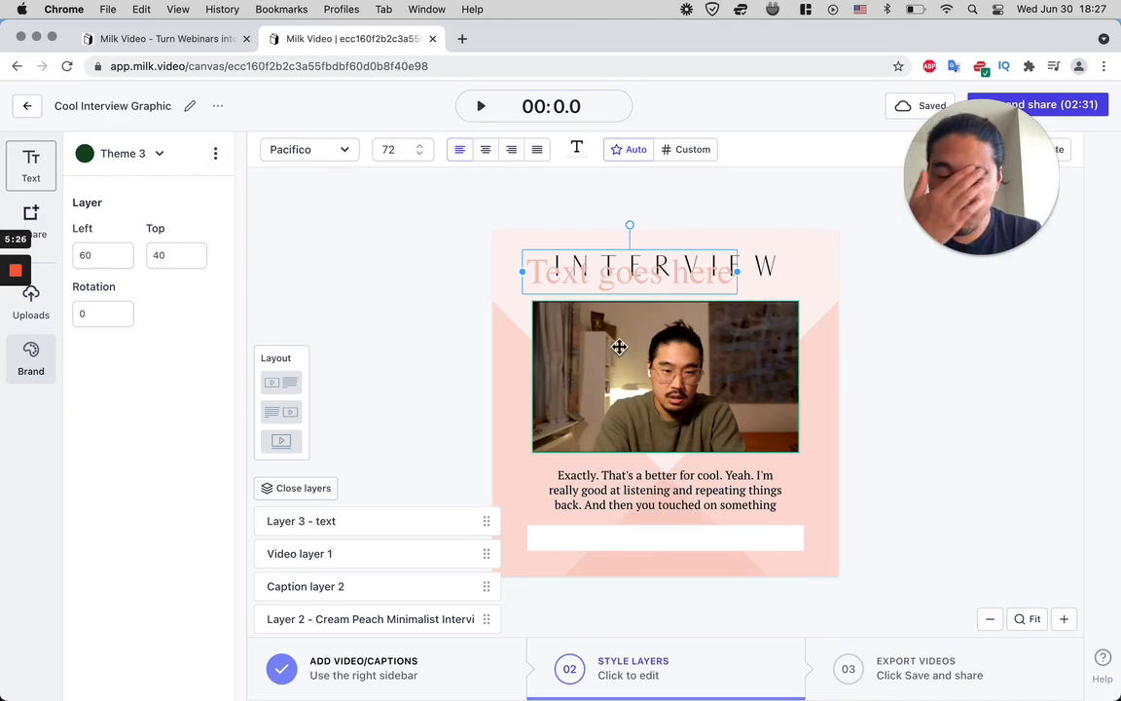
triple_click(574, 274)
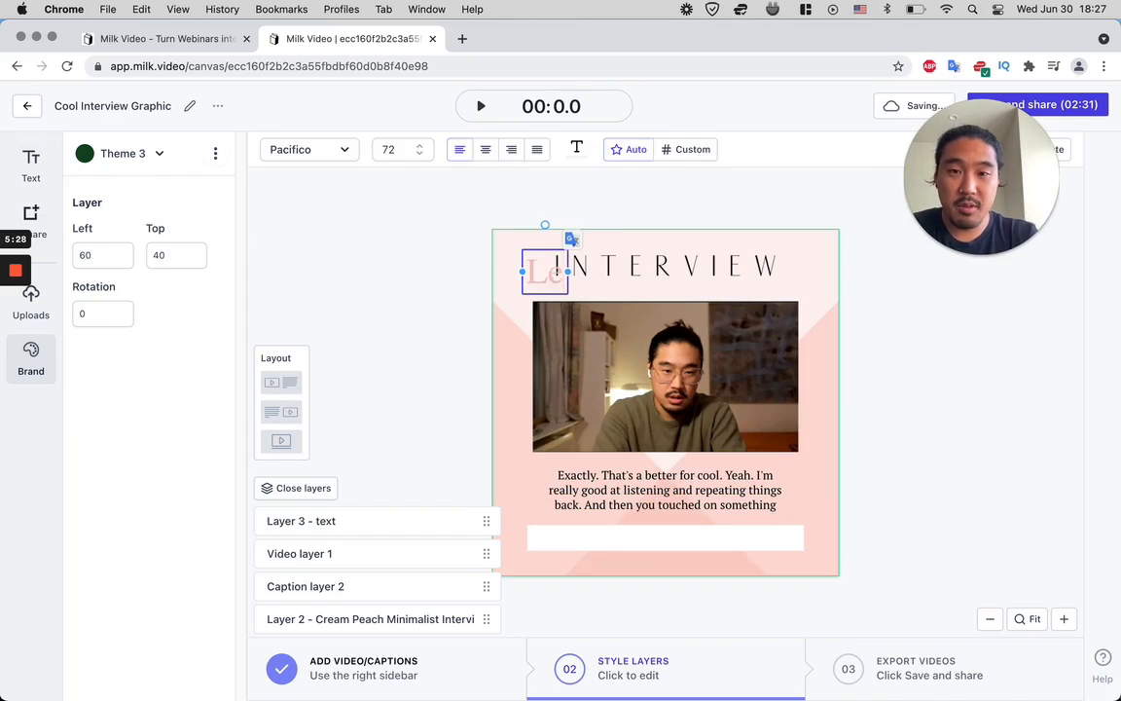
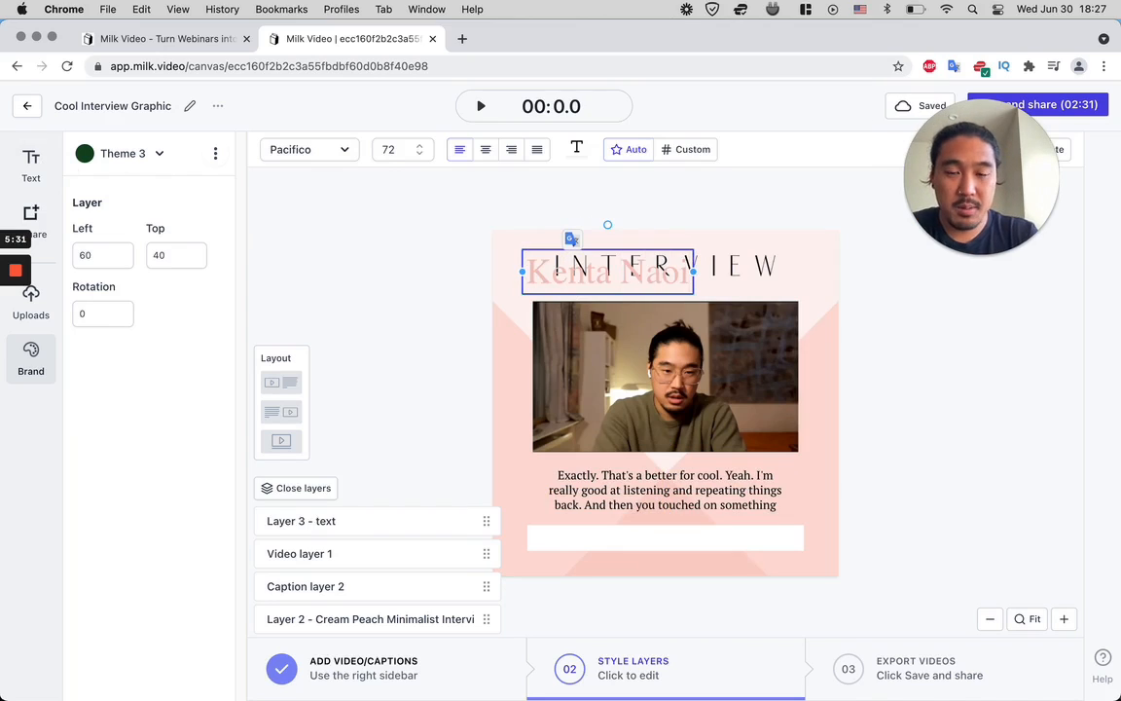
left_click(415, 234)
left_click_drag(583, 280, 621, 532)
right_click(657, 548)
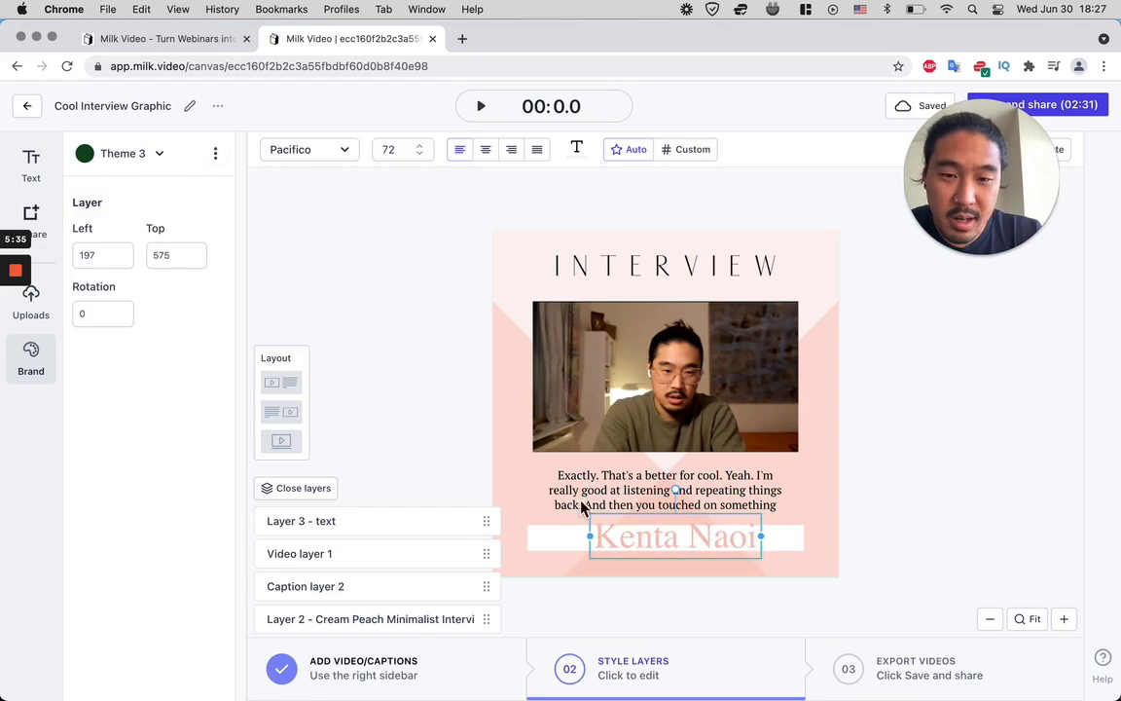
- Set the name text's font to Alex Brush and its color to black
left_click(290, 156)
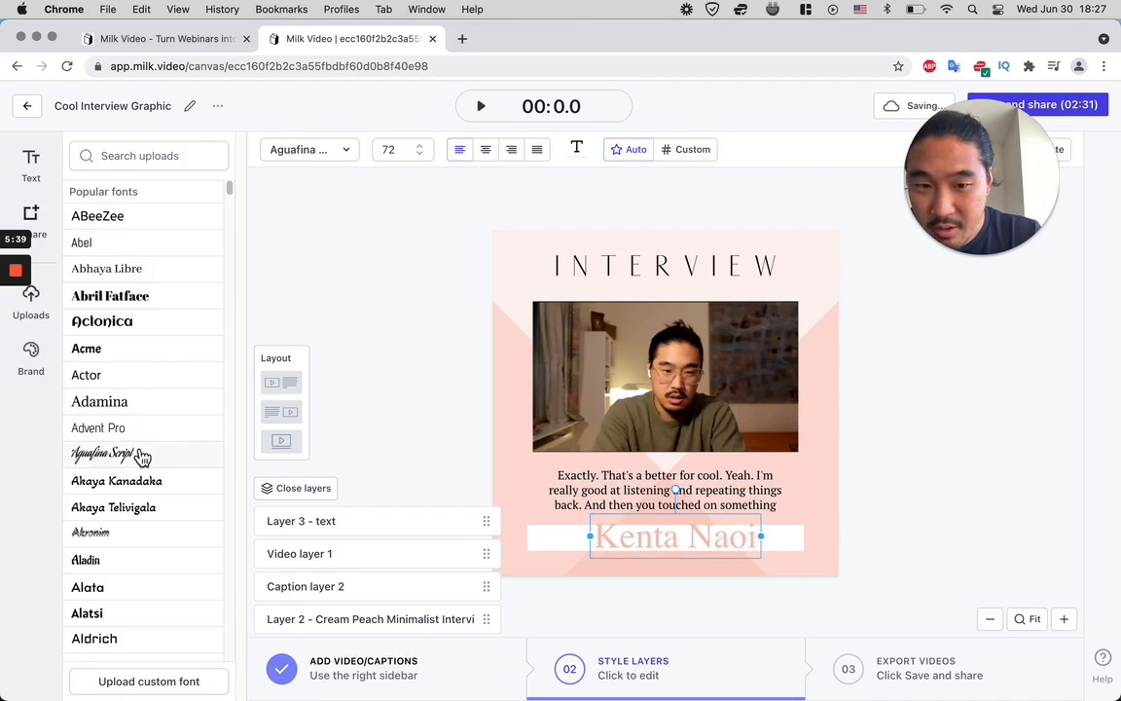
scroll(140, 460, "down", 5)
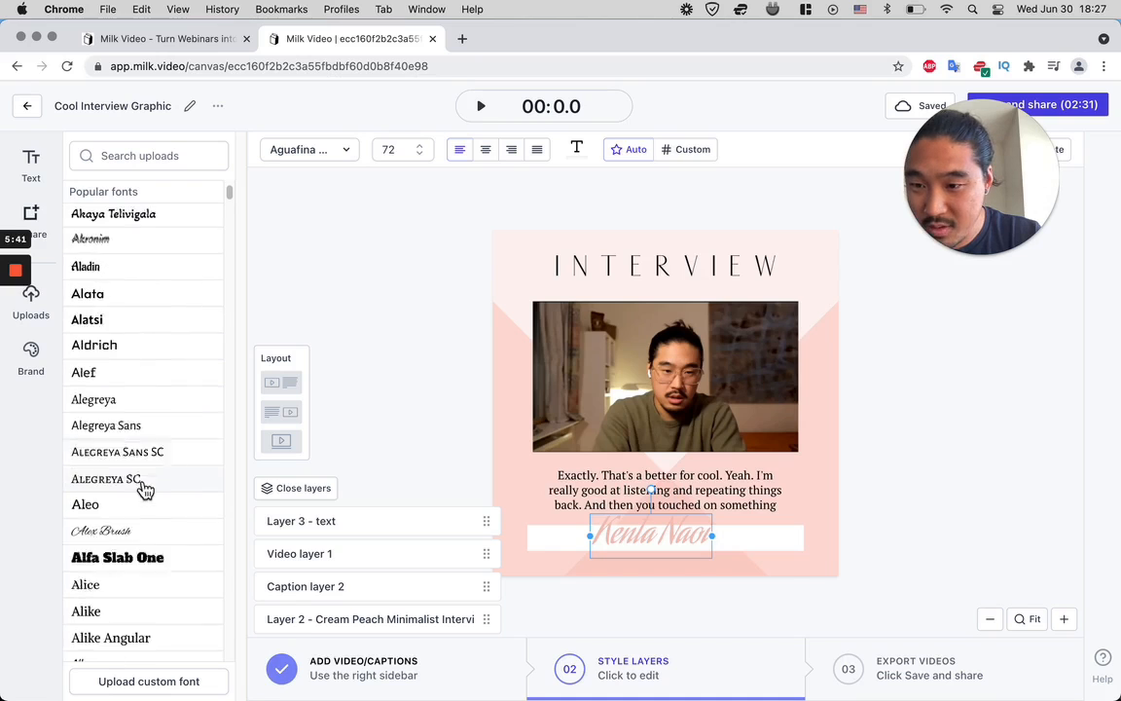
left_click(181, 462)
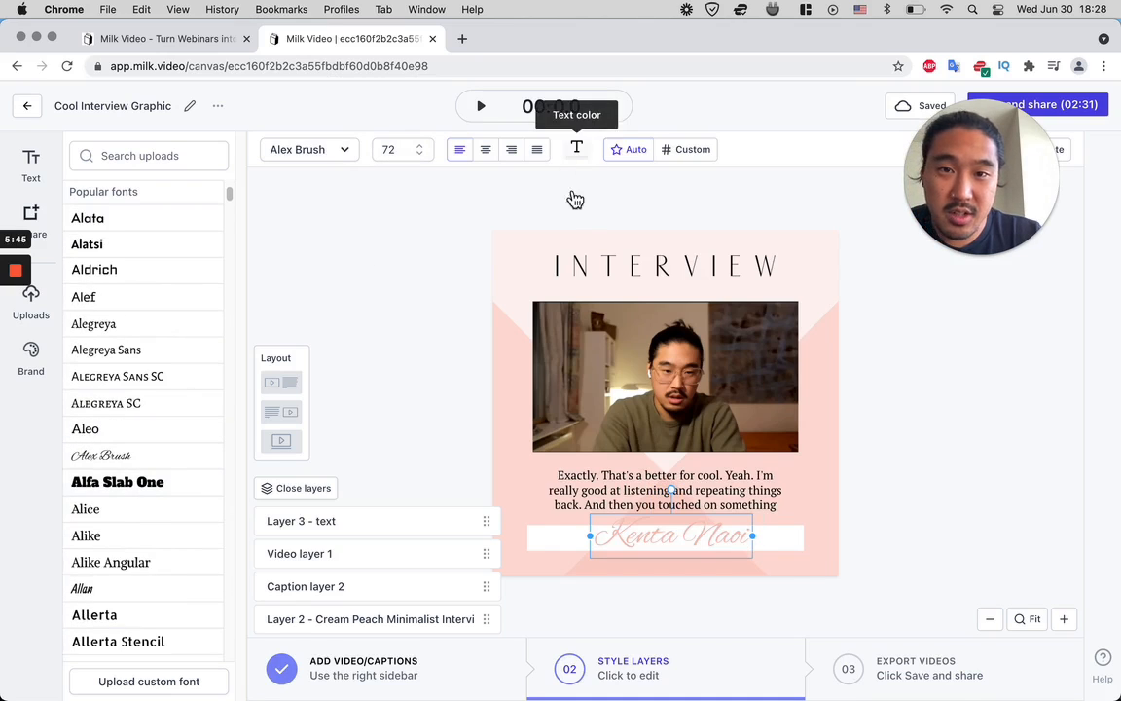
left_click(576, 152)
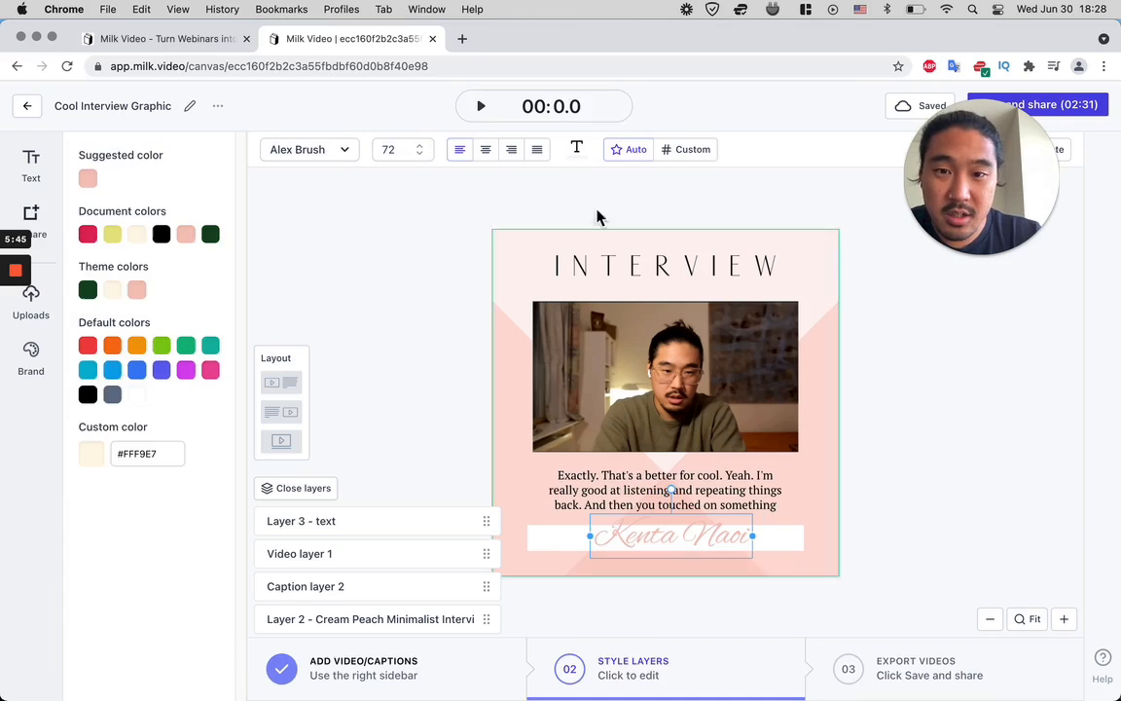
left_click(161, 234)
- Set the name text's font size to 48 and centre it inside the white bar
left_click(402, 149)
scroll(418, 292, "down", 5)
left_click(394, 199)
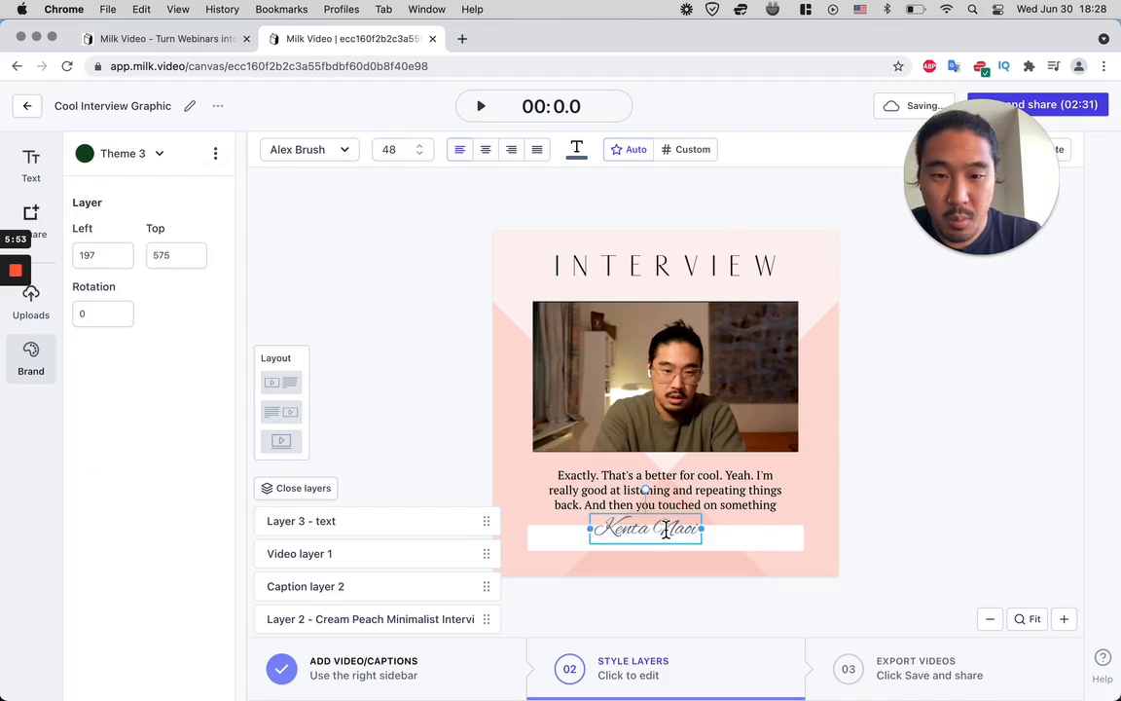
left_click(968, 484)
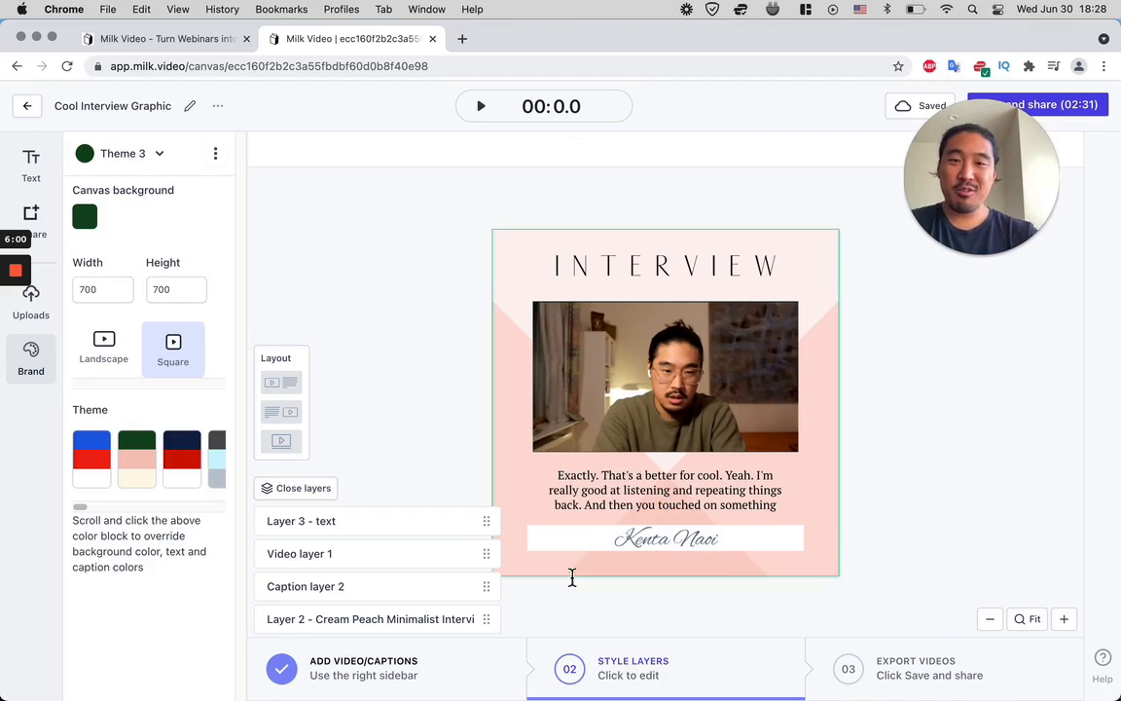
- Collapse the layers list and play the video to preview the captions over the finished layout
left_click(278, 490)
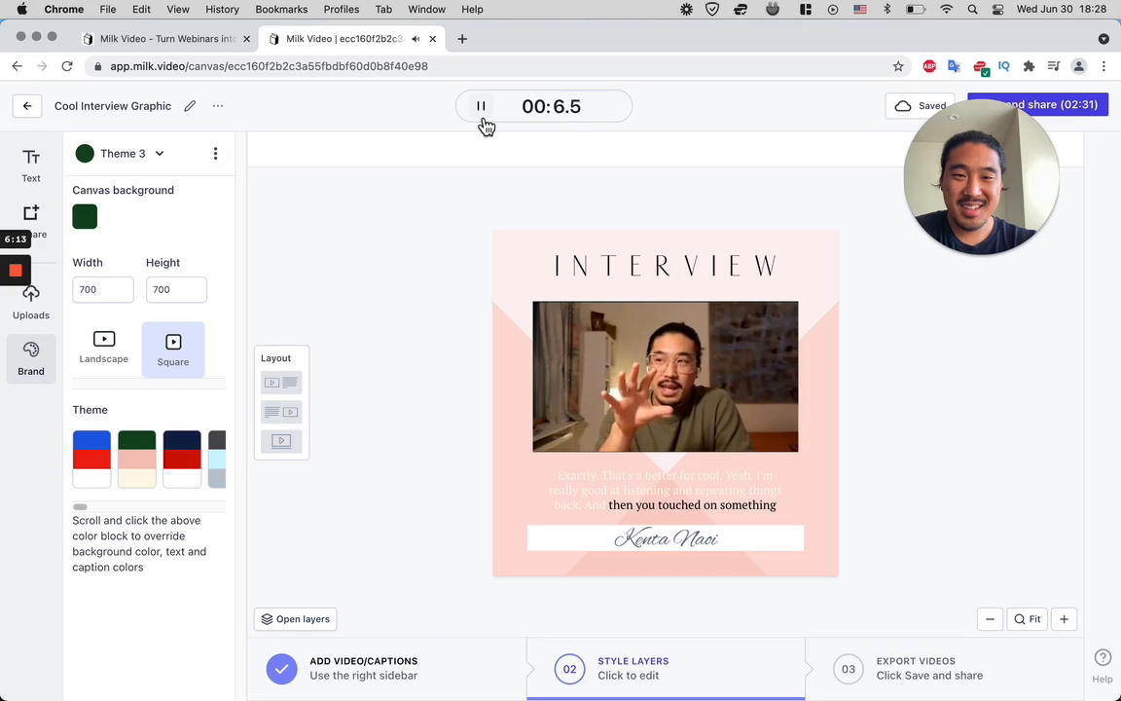
left_click_drag(1047, 185, 429, 244)
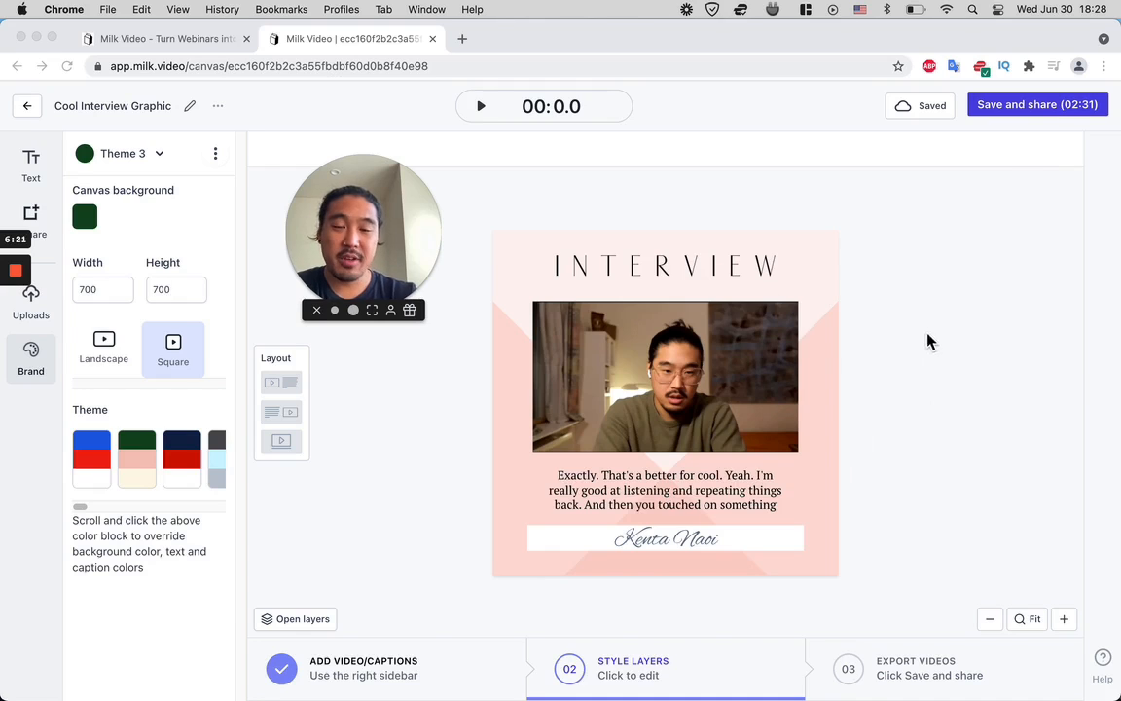
- Save and share the finished interview graphic to start its video export
left_click(1040, 116)
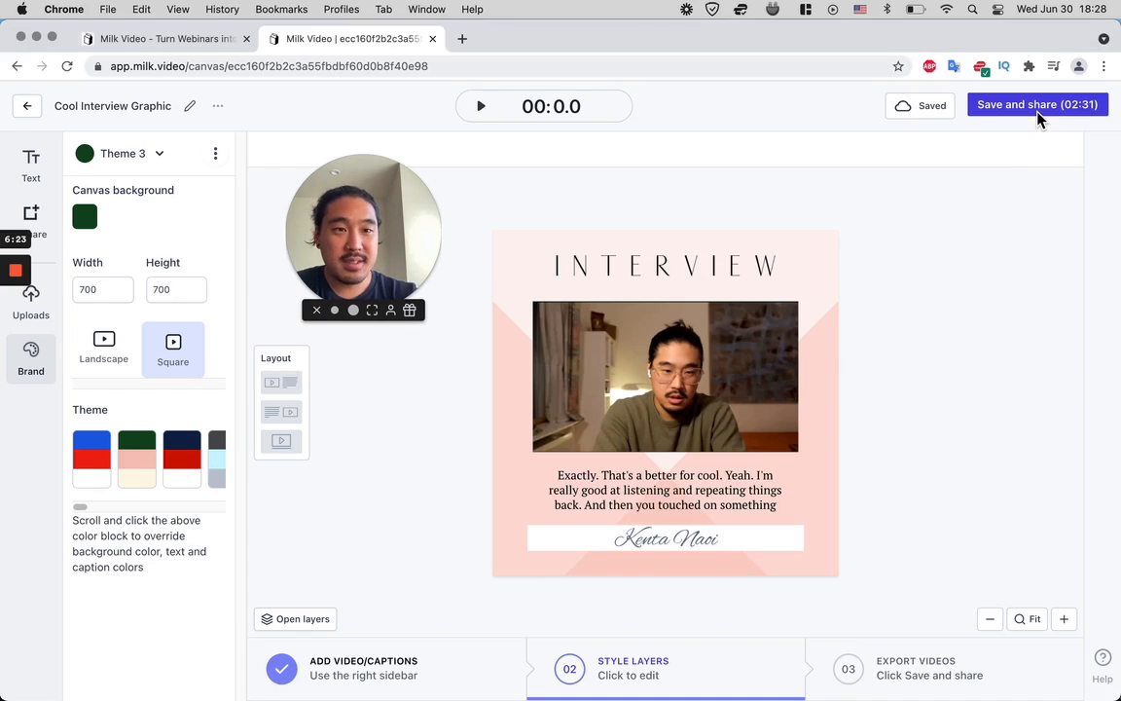
left_click(1038, 113)
left_click(692, 567)
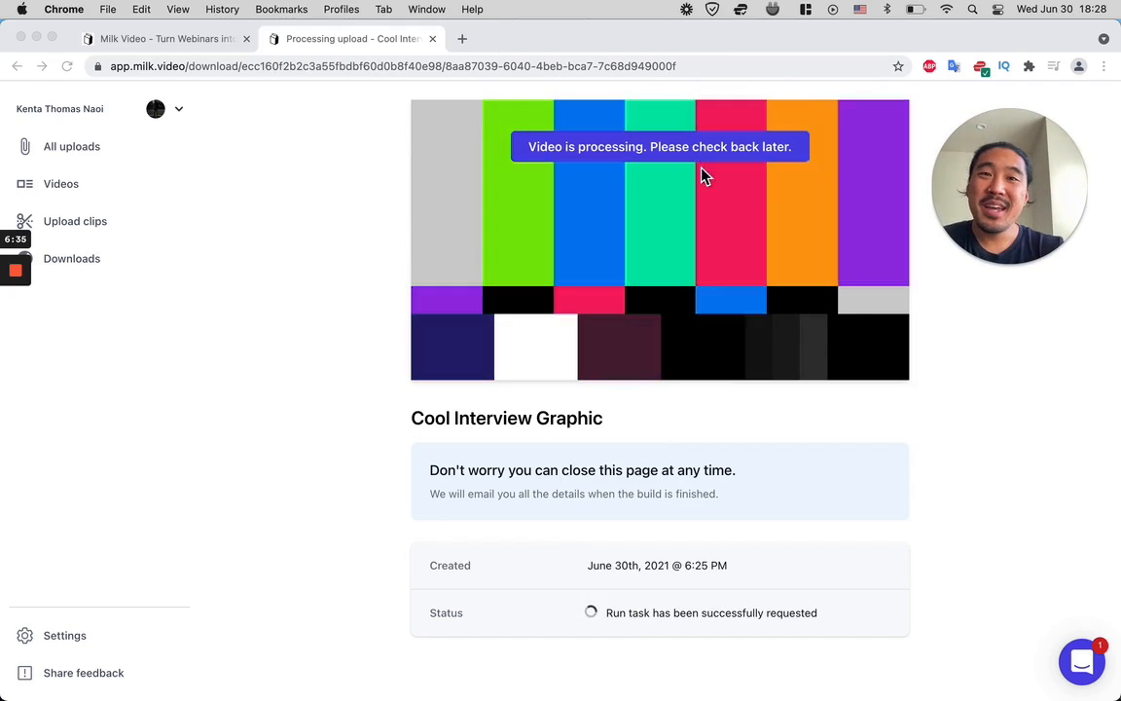
mouse_move(21, 282)
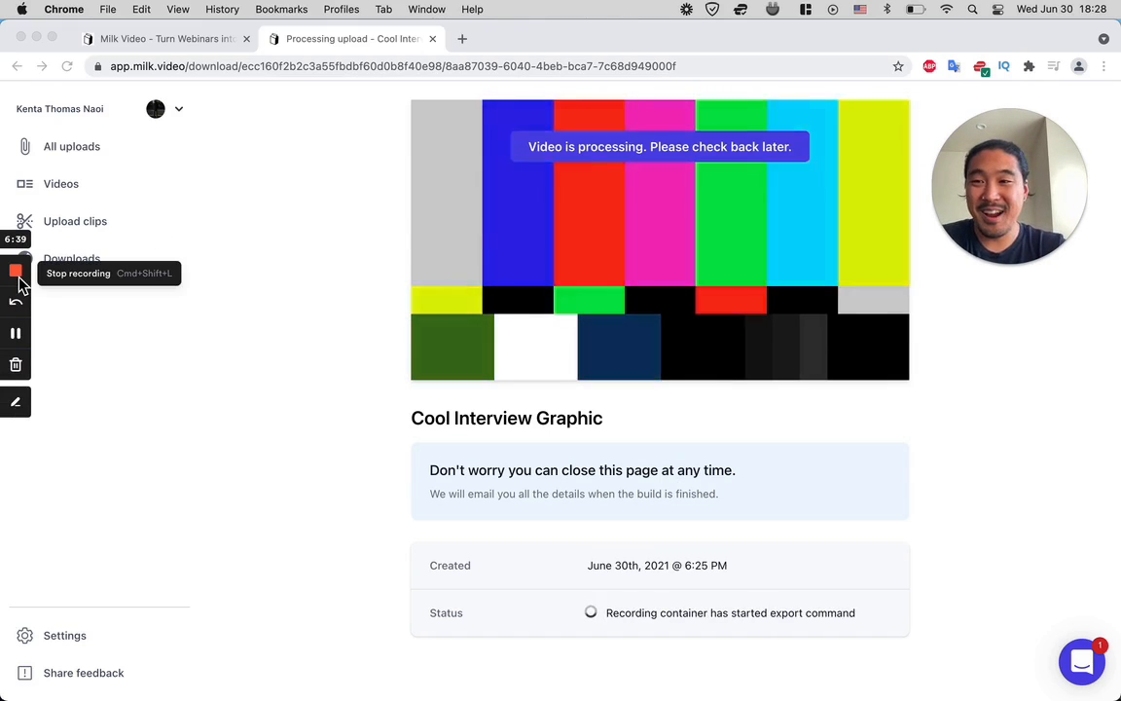
left_click(22, 282)
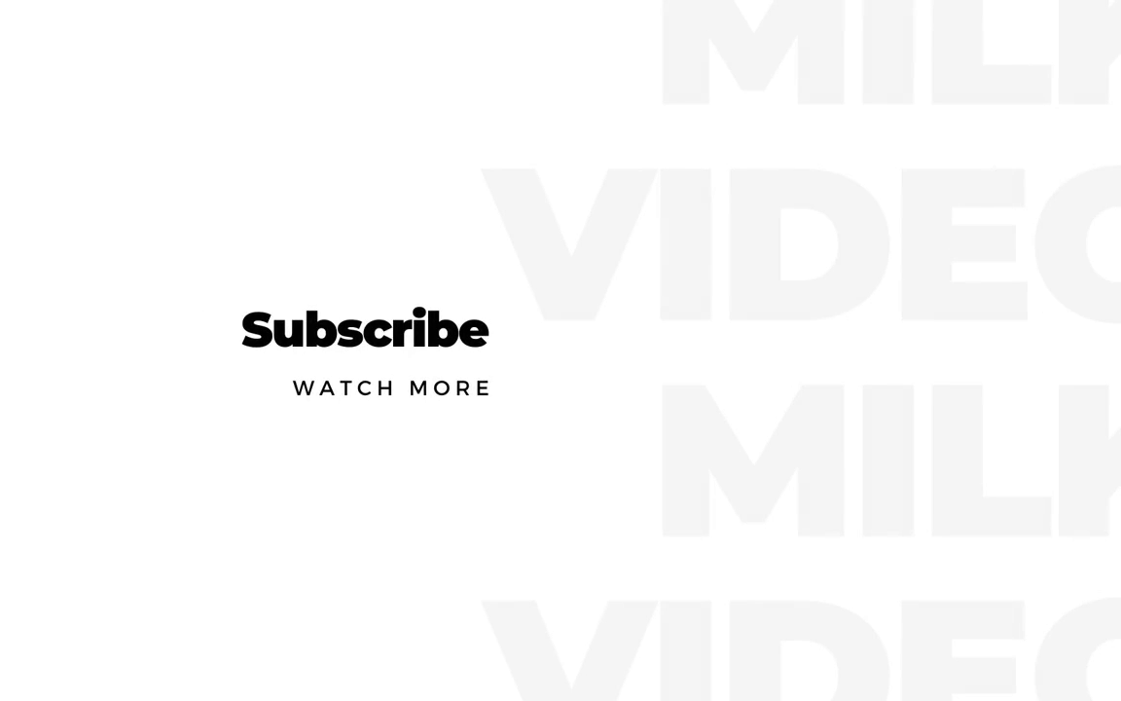